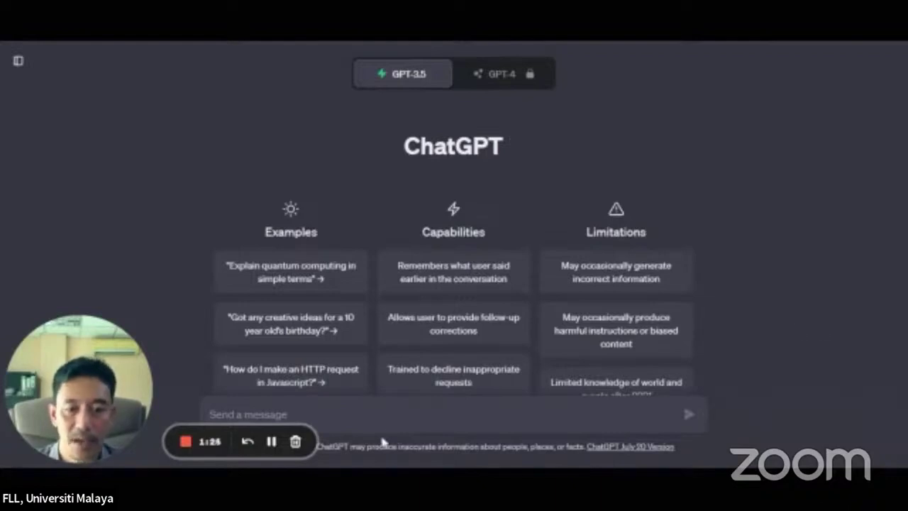
# Step: Send the construction-law course outcomes and synopsis, asking for continuous assessments worth 50 marks
pyautogui.hotkey('ctrl', 'v')
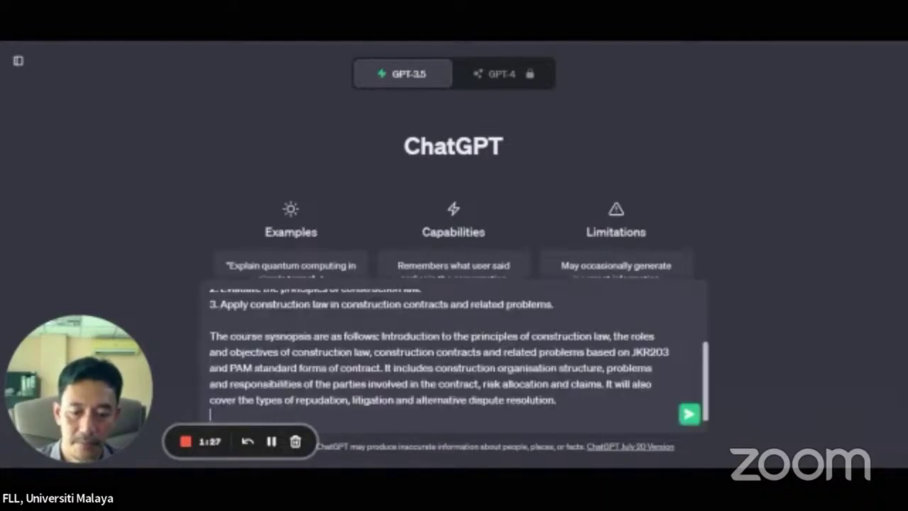
pyautogui.click(688, 414)
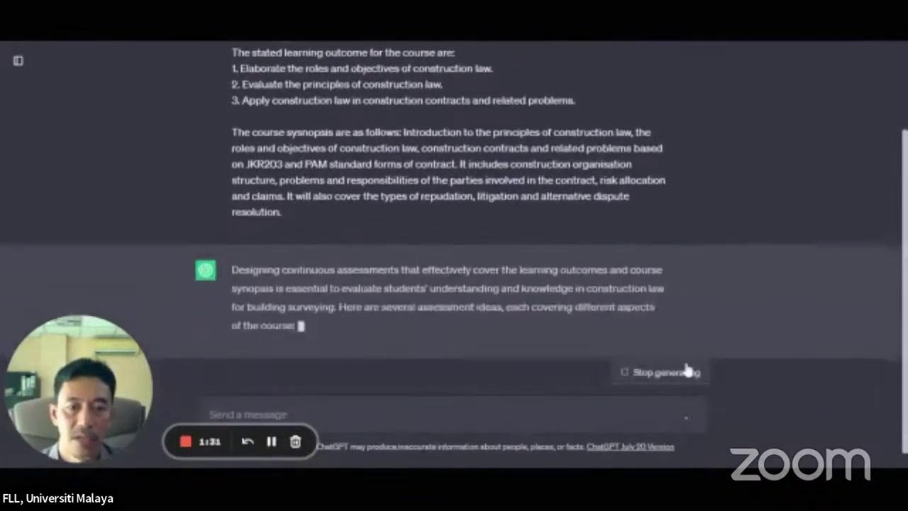
pyautogui.scroll(5, 730, 332)
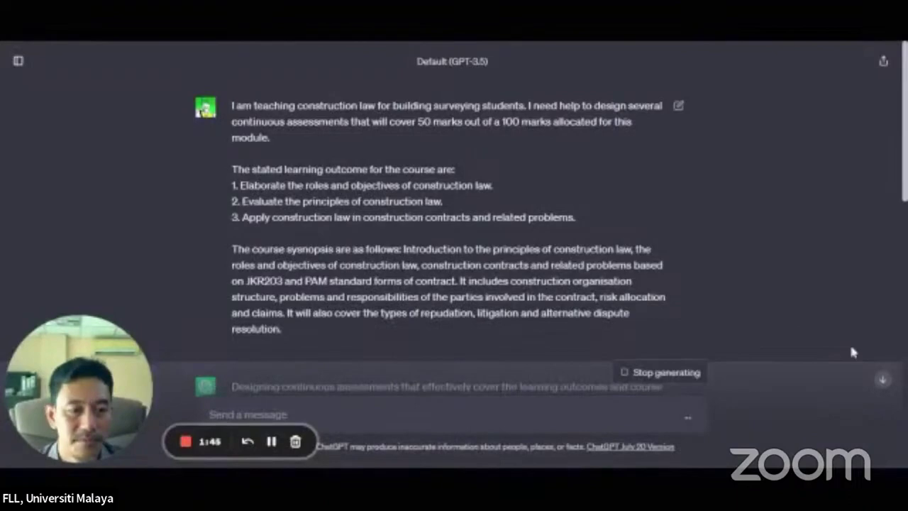
pyautogui.click(884, 383)
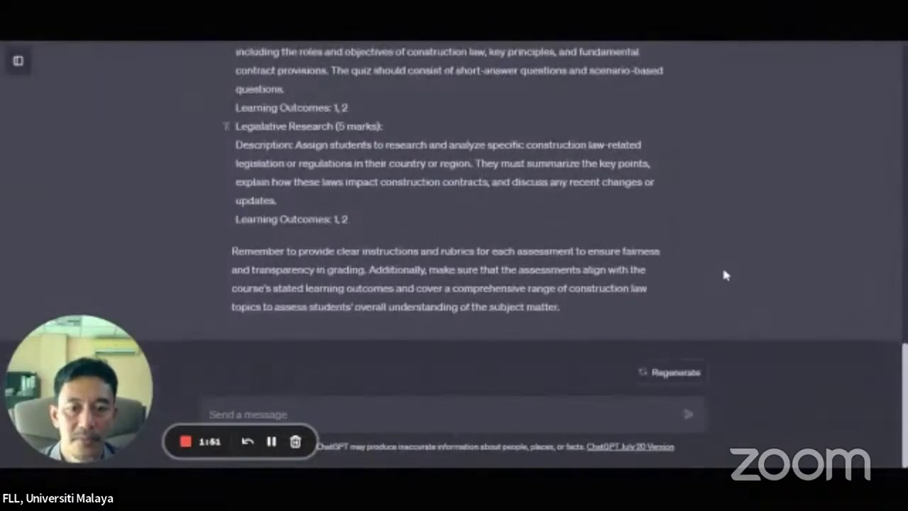
pyautogui.scroll(8, 723, 274)
pyautogui.scroll(3, 724, 275)
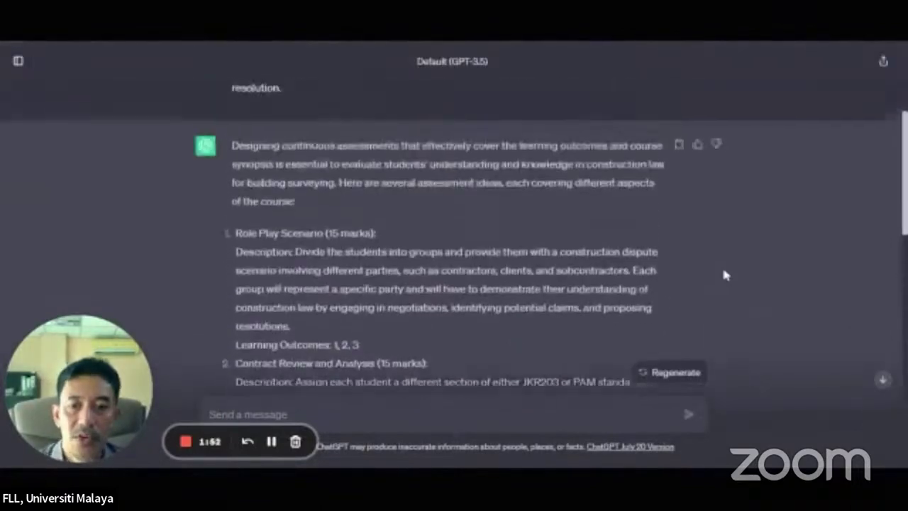
pyautogui.scroll(-1, 723, 275)
pyautogui.scroll(-1, 725, 275)
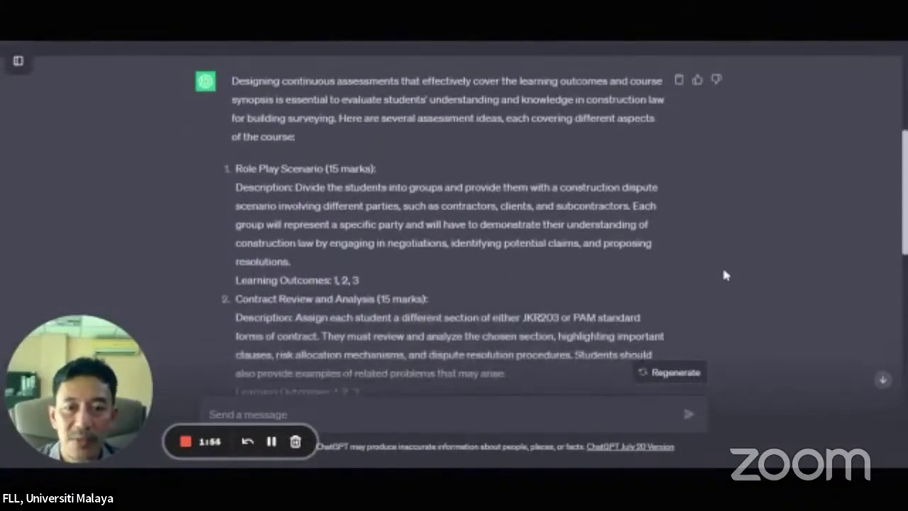
pyautogui.scroll(-4, 733, 268)
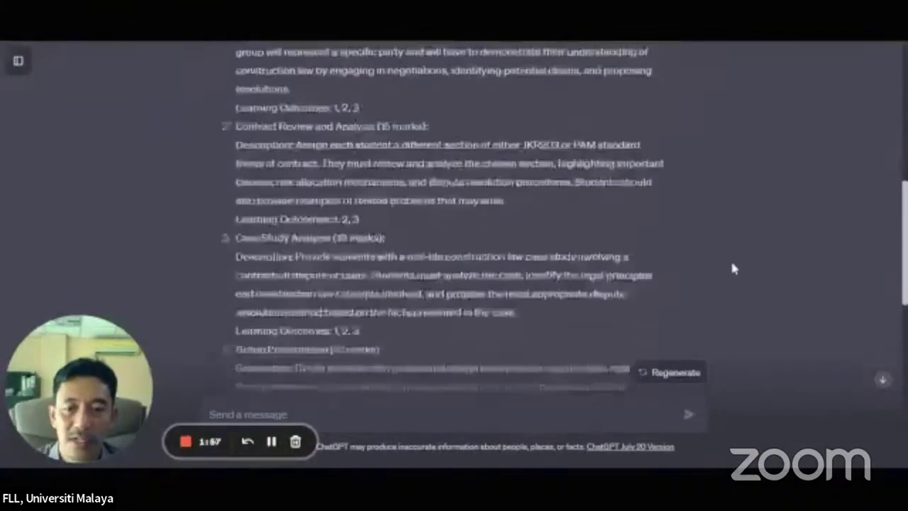
pyautogui.scroll(-5, 732, 268)
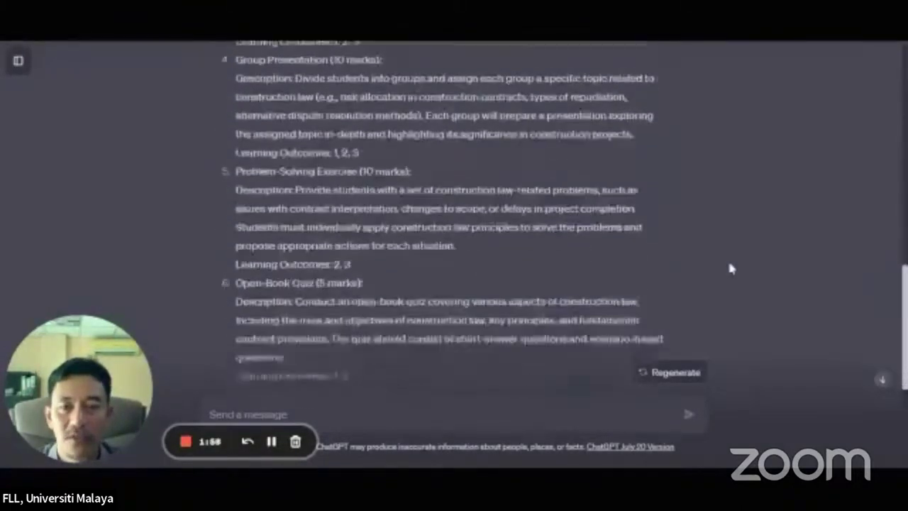
pyautogui.scroll(-3, 731, 268)
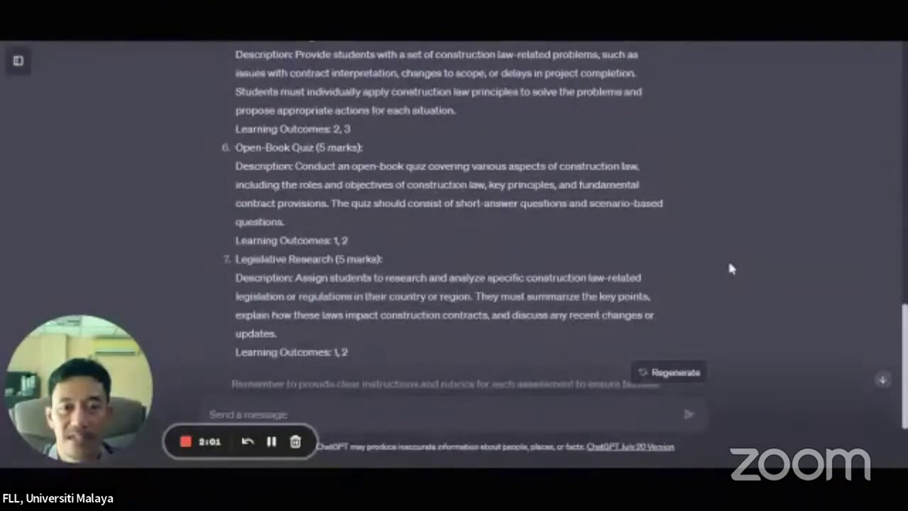
pyautogui.scroll(-1, 731, 268)
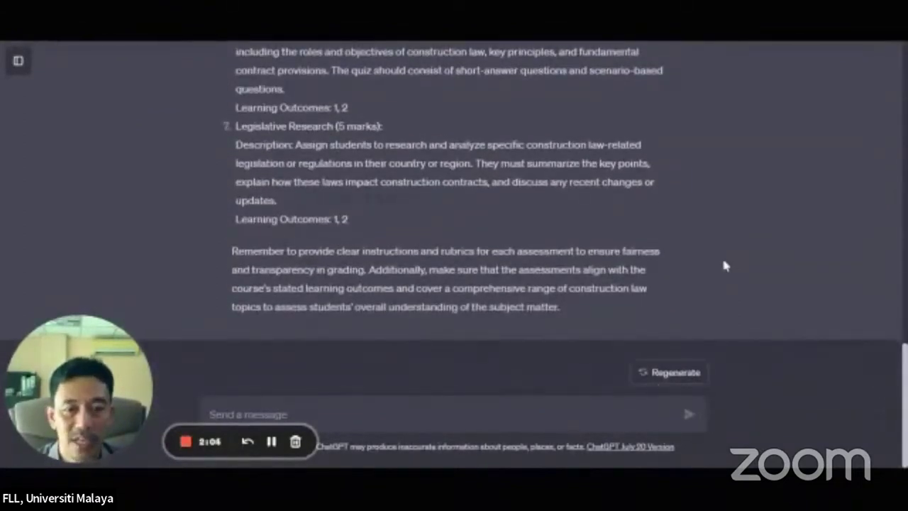
pyautogui.scroll(15, 723, 264)
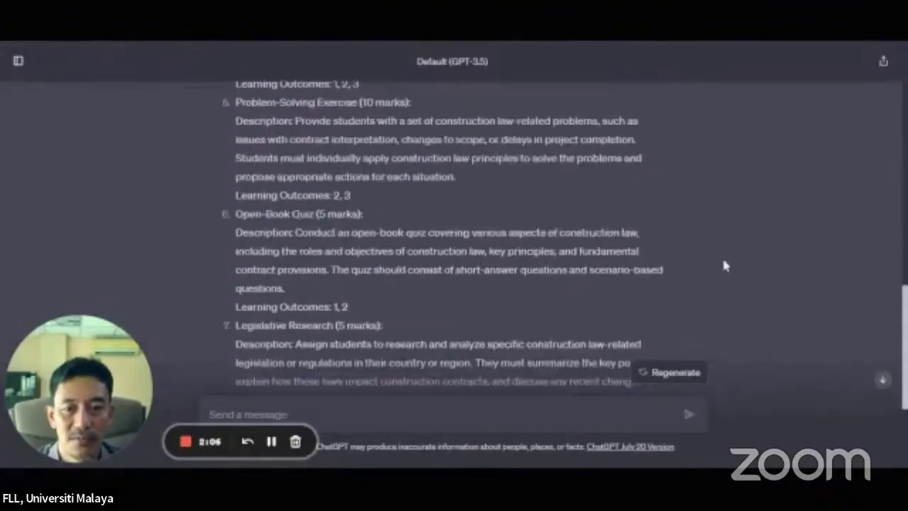
pyautogui.scroll(-5, 724, 265)
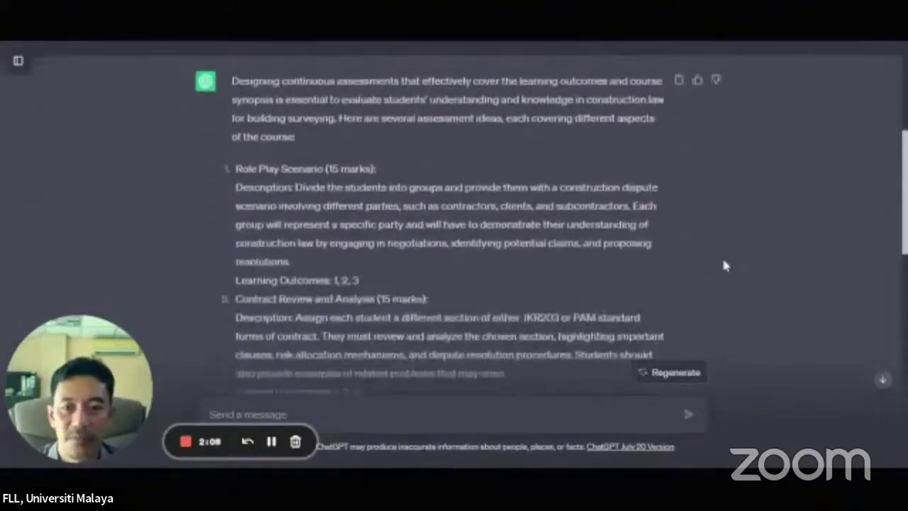
pyautogui.scroll(-2, 723, 265)
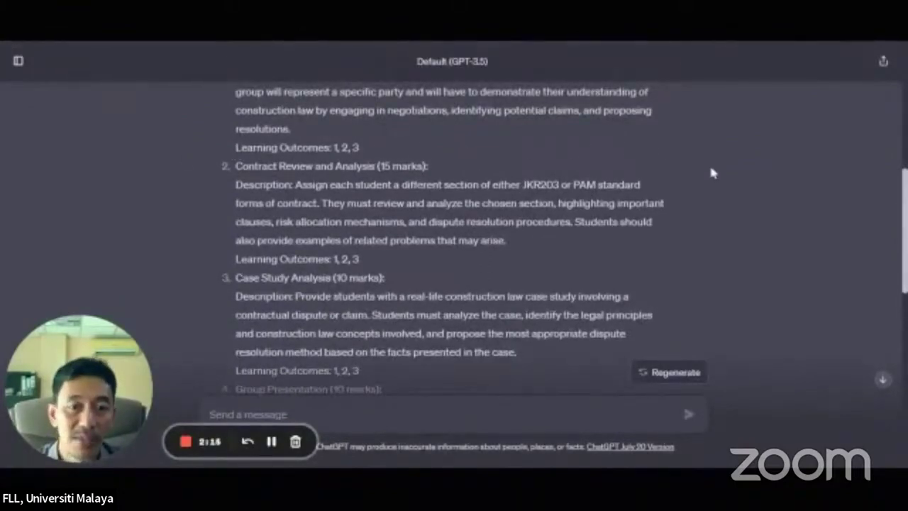
pyautogui.scroll(-7, 710, 176)
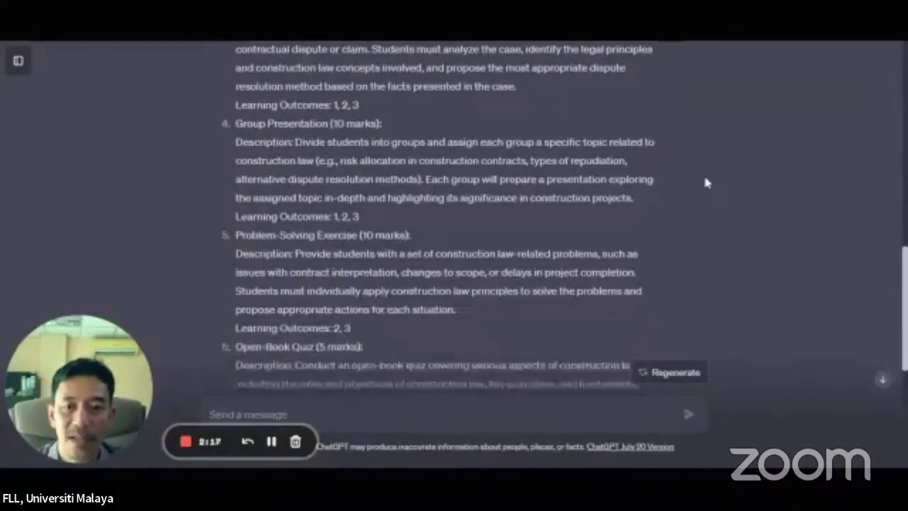
pyautogui.scroll(-4, 690, 180)
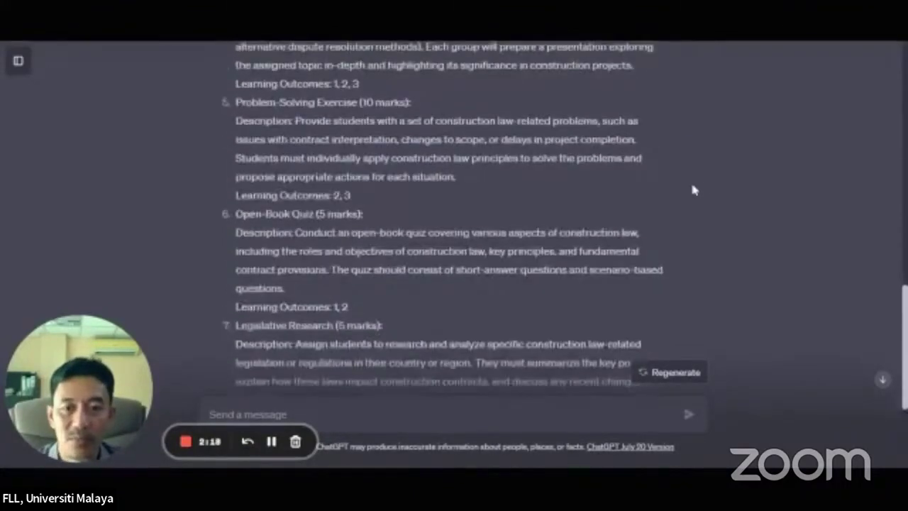
pyautogui.scroll(-4, 704, 188)
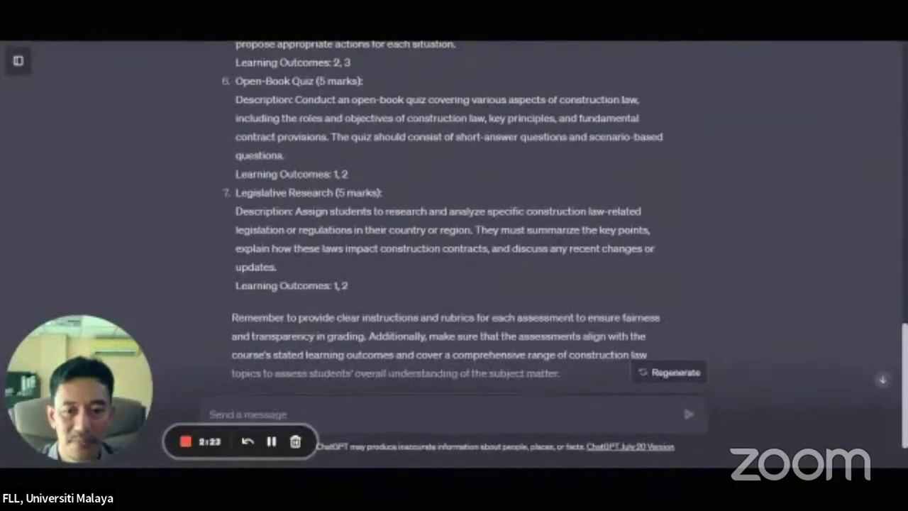
pyautogui.scroll(-2, 704, 189)
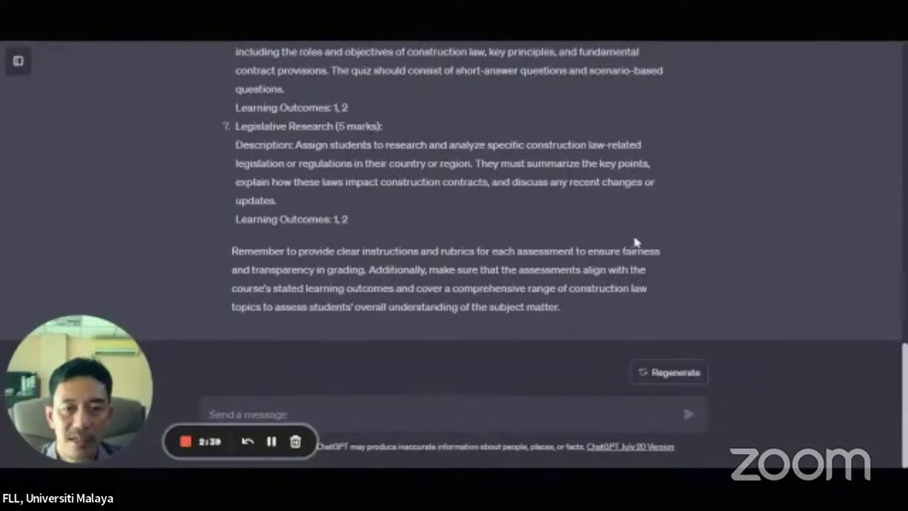
pyautogui.scroll(3, 575, 242)
pyautogui.scroll(2, 574, 242)
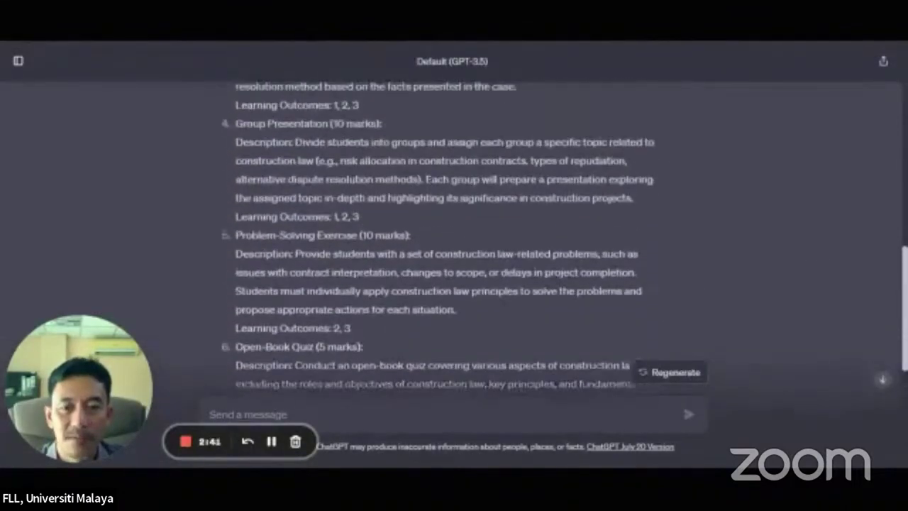
pyautogui.scroll(4, 574, 242)
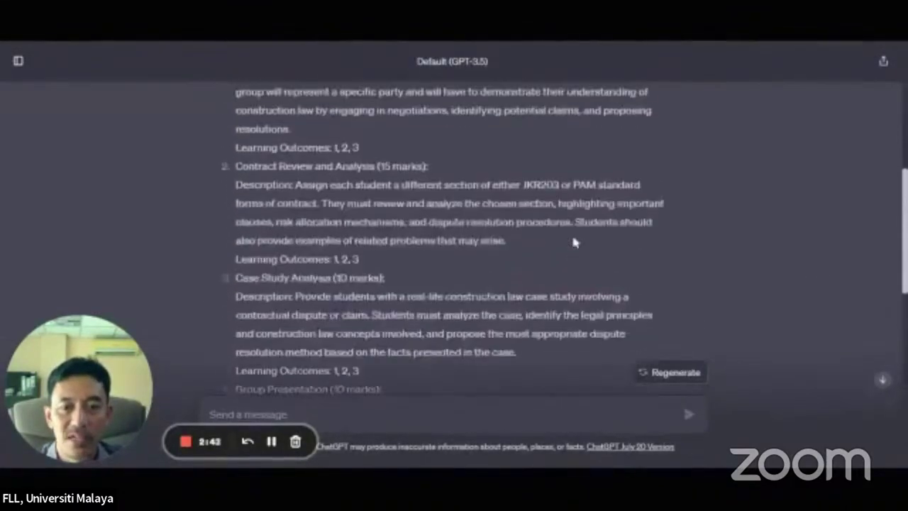
pyautogui.scroll(2, 574, 242)
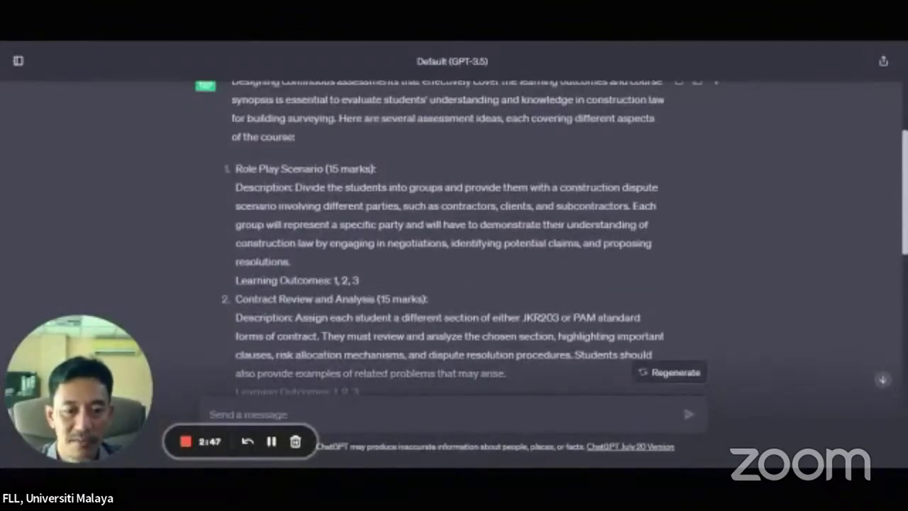
pyautogui.scroll(-4, 575, 242)
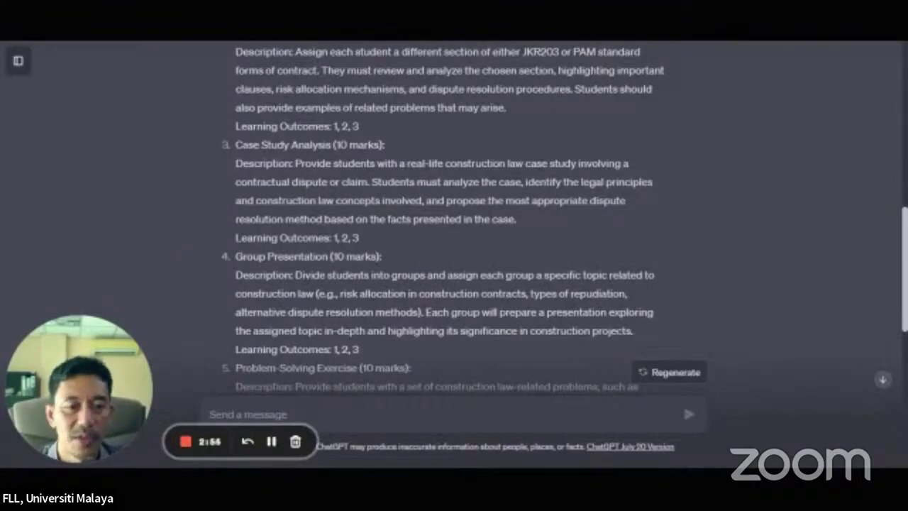
pyautogui.scroll(-1, 621, 227)
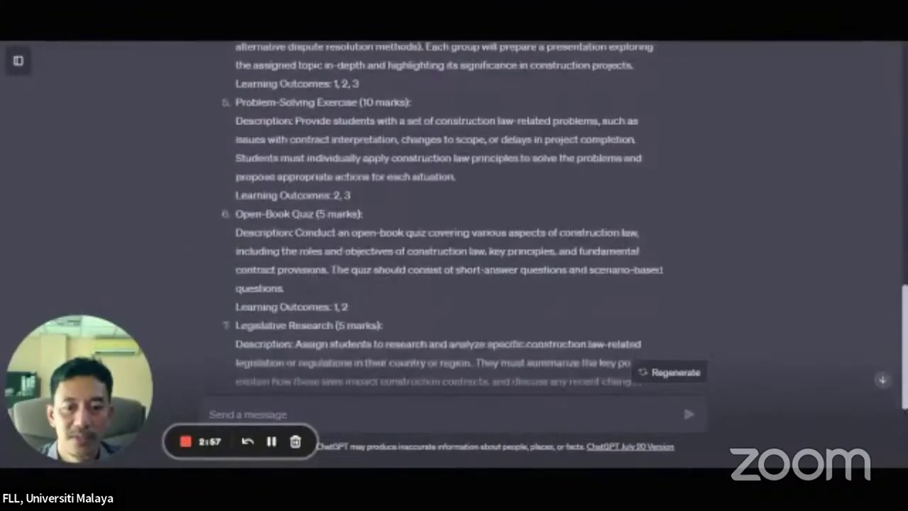
# Step: Request five non-conventional two-week group coursework tasks for five students, excluding legal research
pyautogui.write('Suggest 5 non-conventional, out of the box group coursework assessment for construction law subject for university level construction degree program. Legal research should not be a part of this suggestion. The coursework should be adequate for 5 students in a group and file submission within 2 weeks, with work that must be done collaboratively. Each of the students must have a specific role in the group and their contributions can be quantified.')
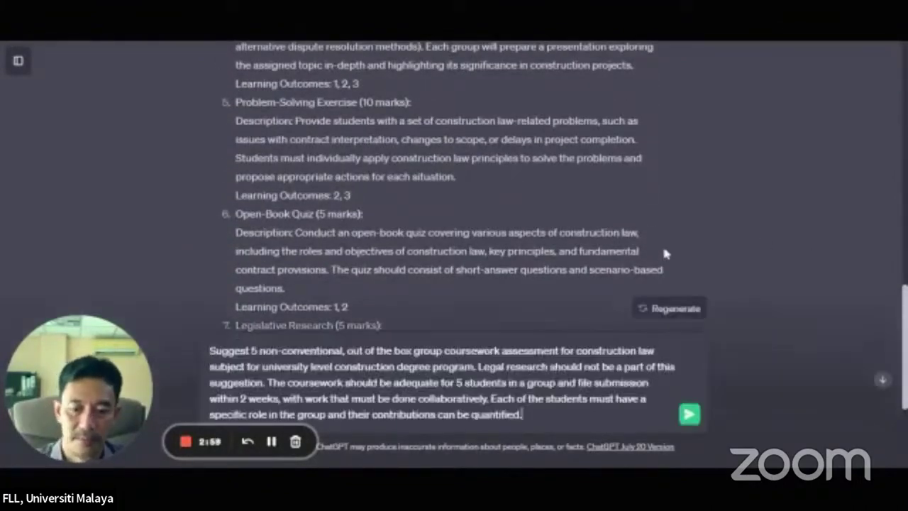
pyautogui.click(688, 415)
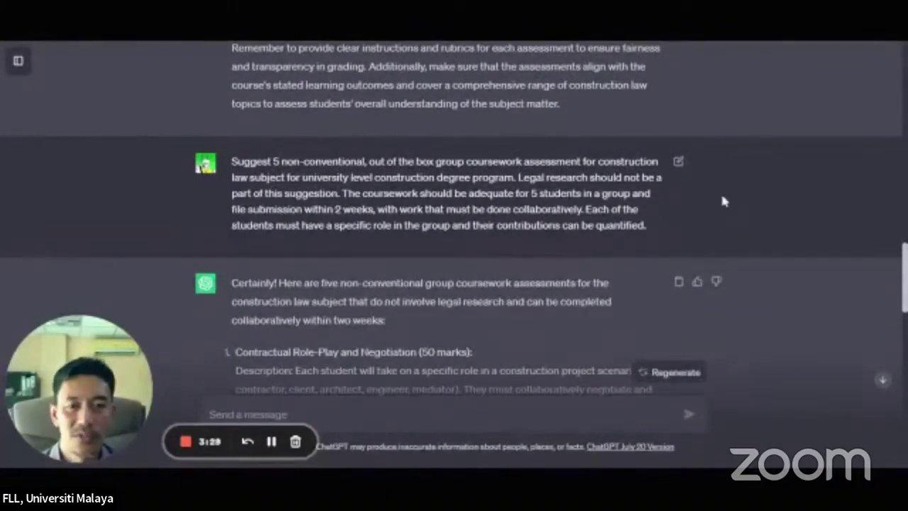
pyautogui.scroll(-3, 717, 193)
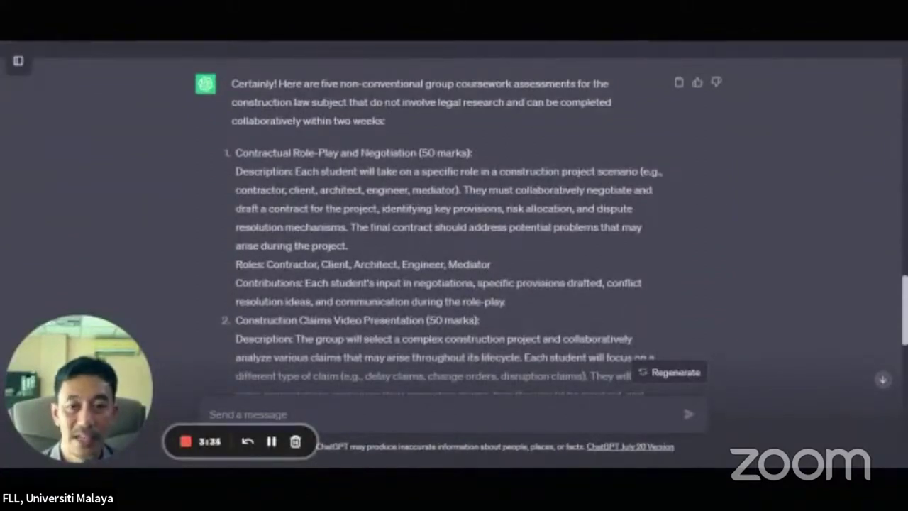
pyautogui.scroll(-1, 439, 212)
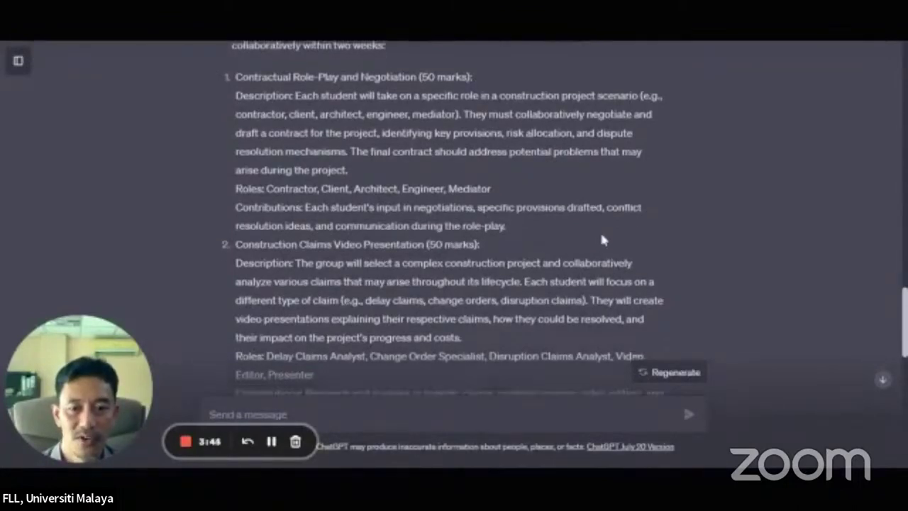
pyautogui.scroll(-4, 600, 238)
pyautogui.scroll(-2, 601, 240)
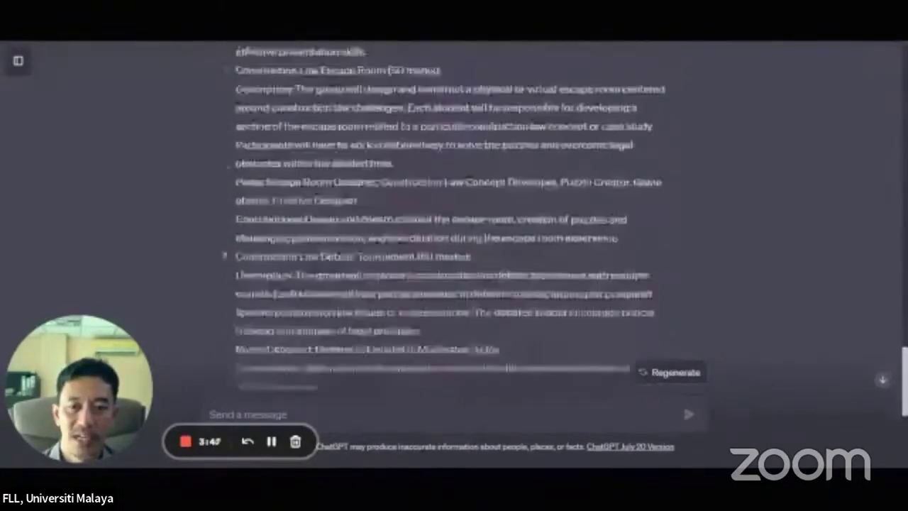
pyautogui.scroll(-1, 598, 230)
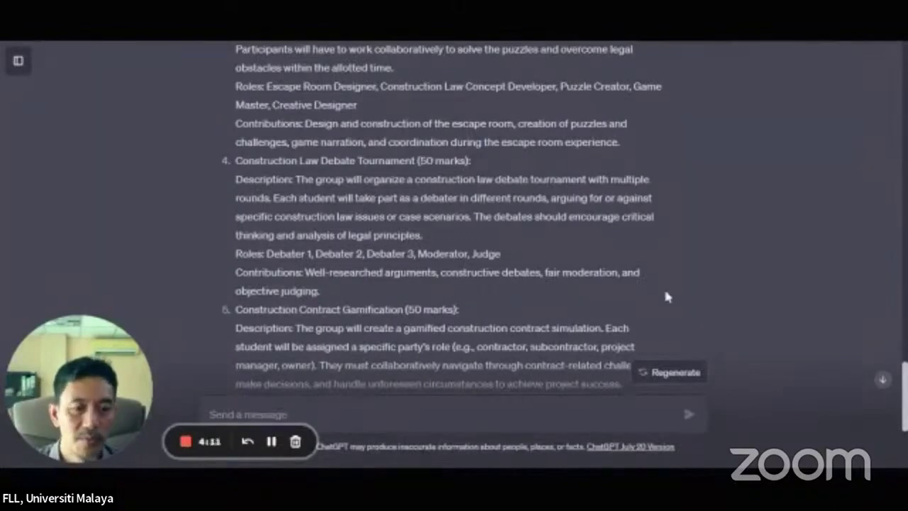
pyautogui.scroll(-2, 424, 284)
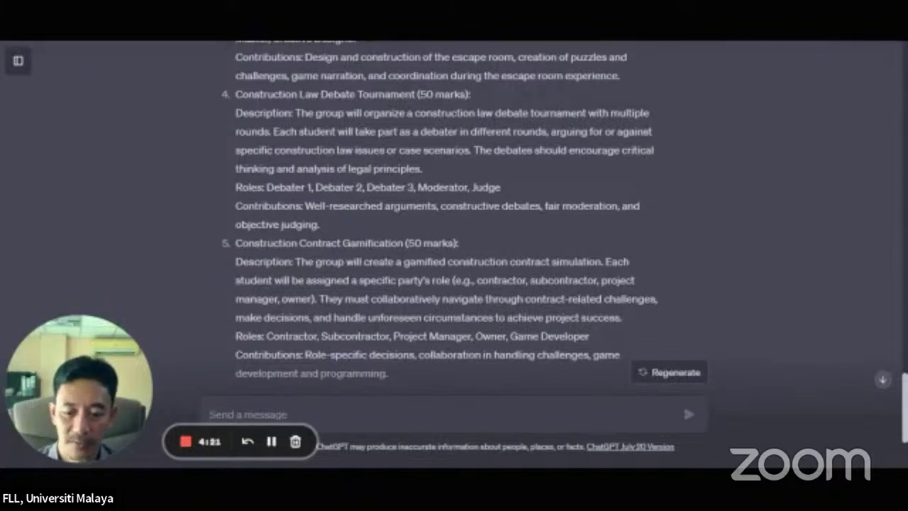
# Step: Request an option 4 rubric table with two criteria per category on a 1–4 scale
pyautogui.write('Suggest in table format, evaluation rubrics for option [] Limit the criterion for each of the rubric category to 2, and the rating scale from 1-4.')
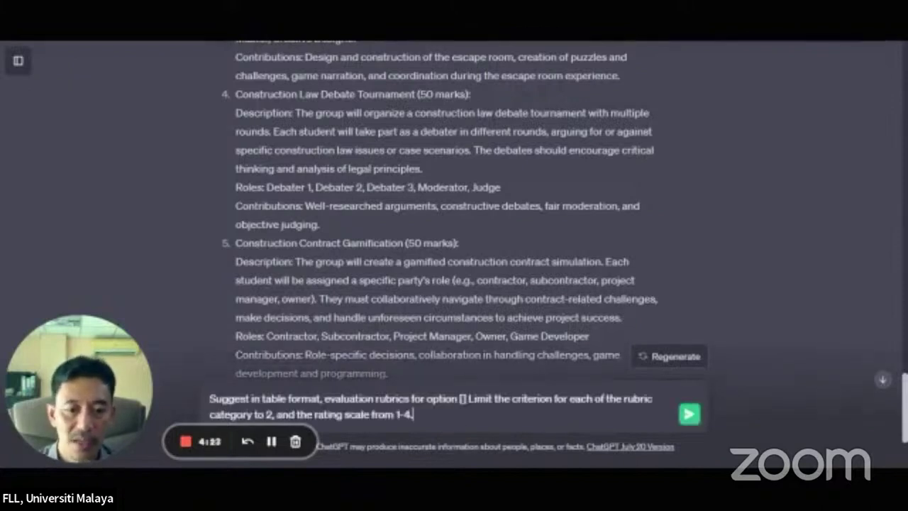
pyautogui.click(464, 398)
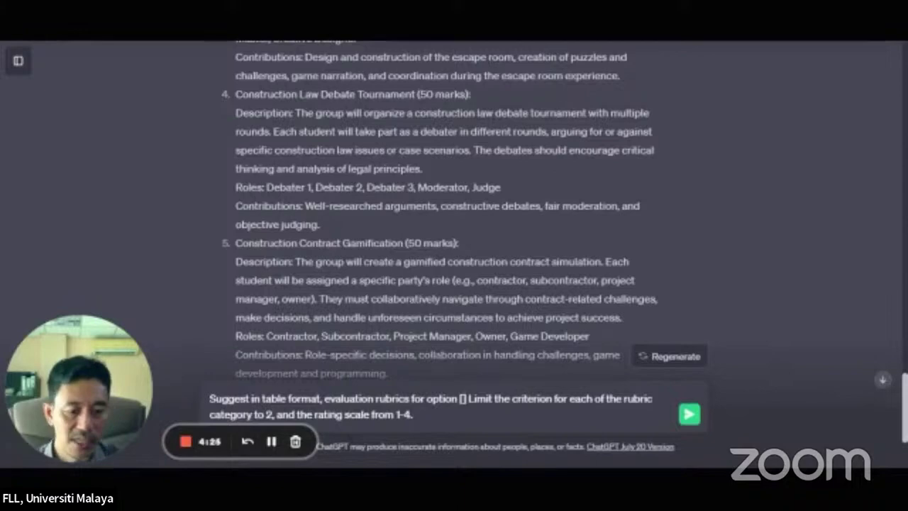
pyautogui.press('BackSpace')
pyautogui.press('Delete')
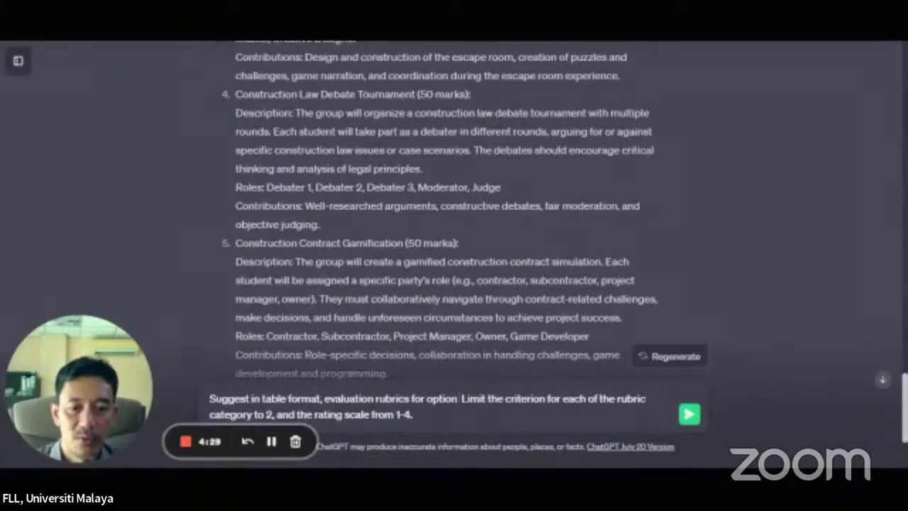
pyautogui.write('4.')
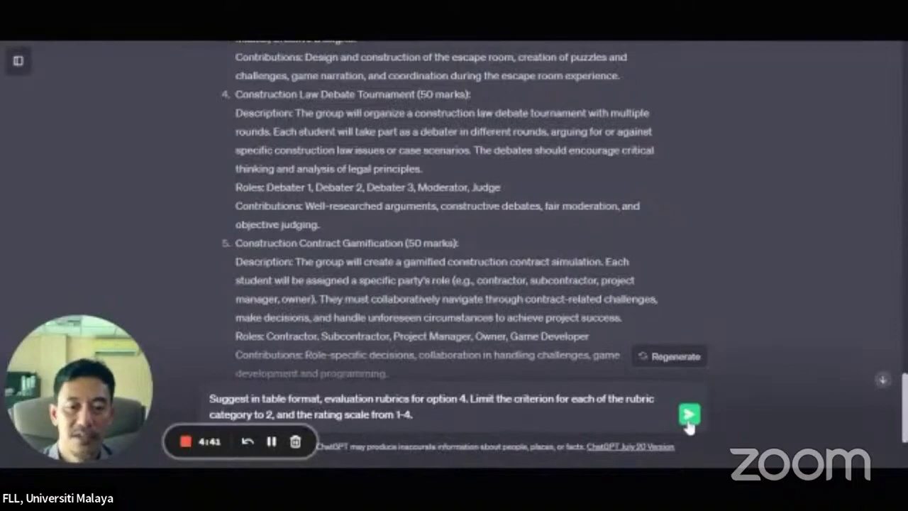
pyautogui.click(688, 417)
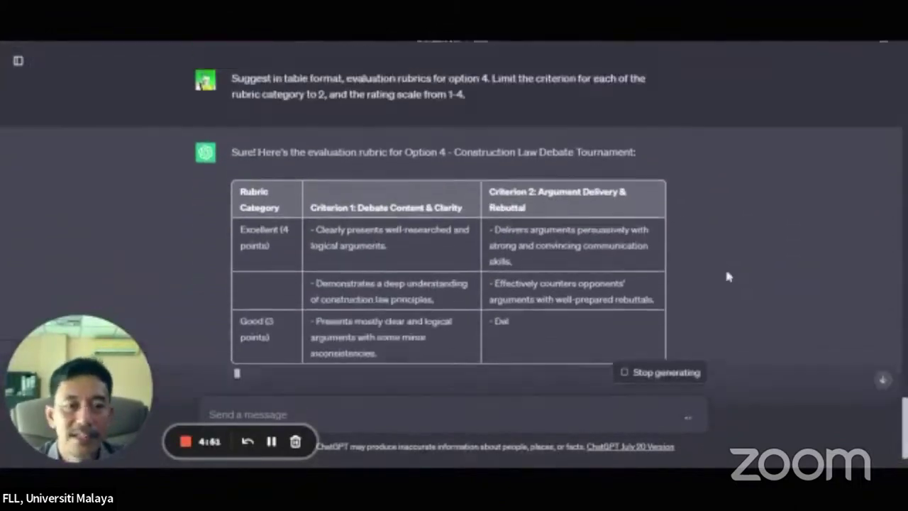
# Step: Review the Debate Tournament rubric table from Excellent (4 points) to Needs Improvement (1 point)
pyautogui.scroll(1, 728, 276)
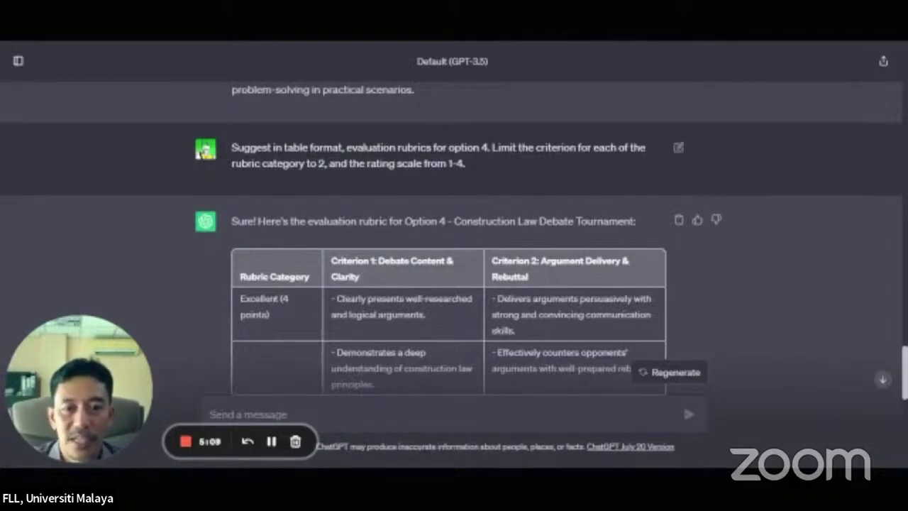
pyautogui.scroll(-2, 551, 205)
pyautogui.scroll(-1, 454, 297)
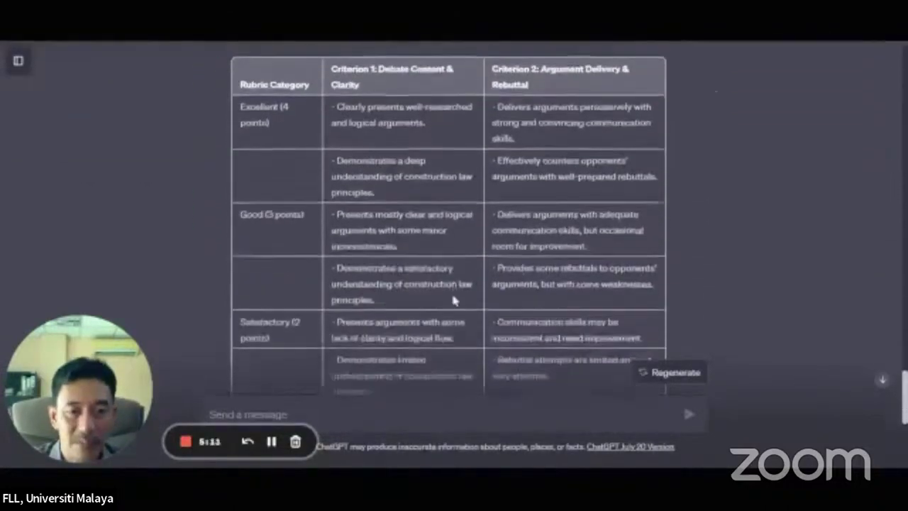
pyautogui.scroll(4, 454, 300)
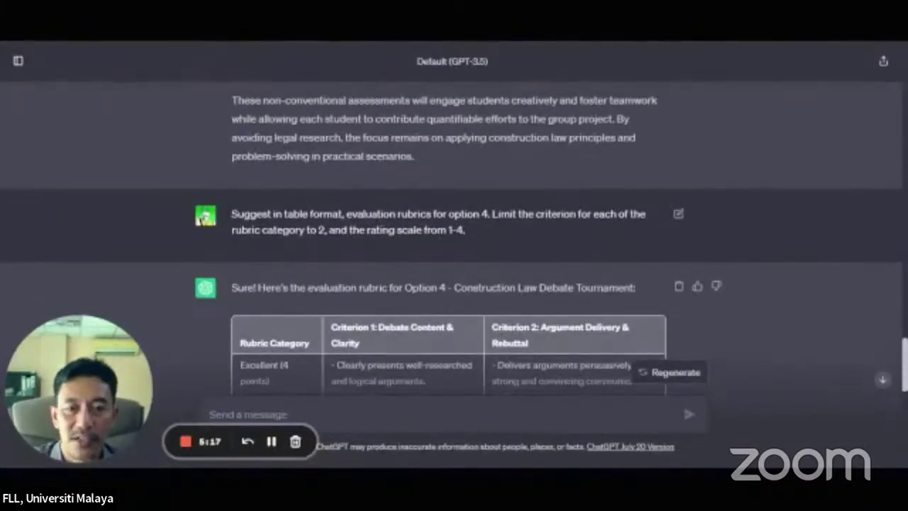
pyautogui.scroll(-3, 505, 234)
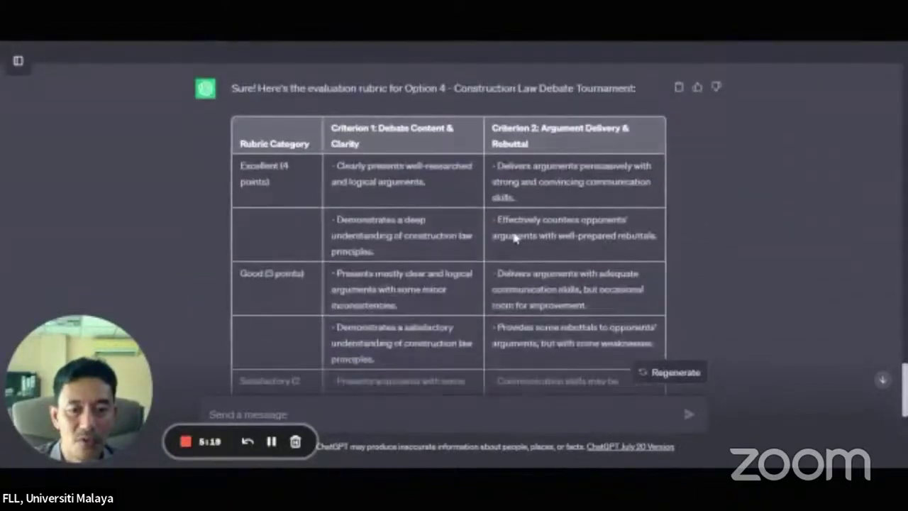
pyautogui.scroll(-5, 516, 238)
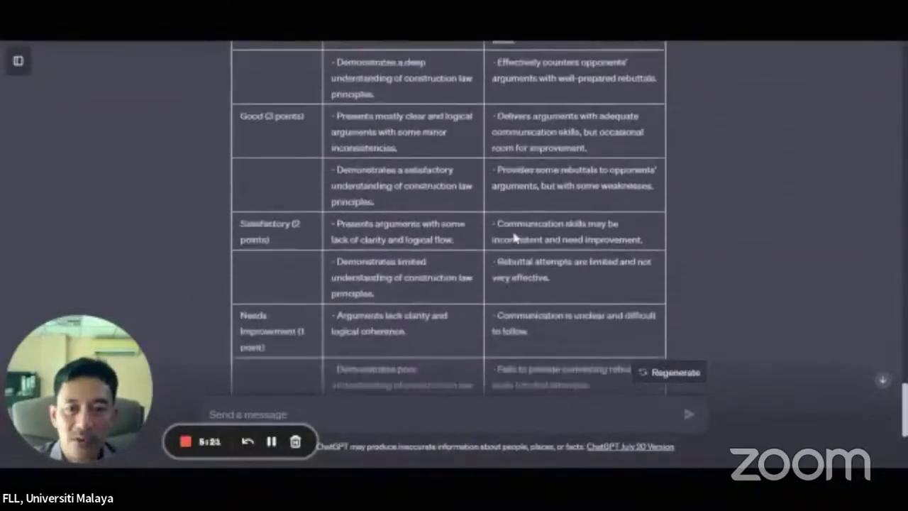
pyautogui.scroll(5, 515, 239)
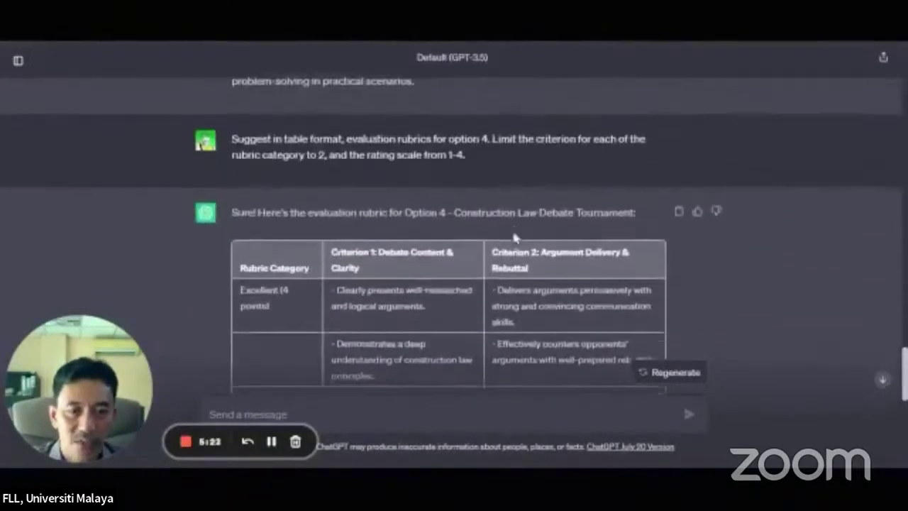
pyautogui.scroll(-2, 515, 238)
pyautogui.scroll(3, 515, 239)
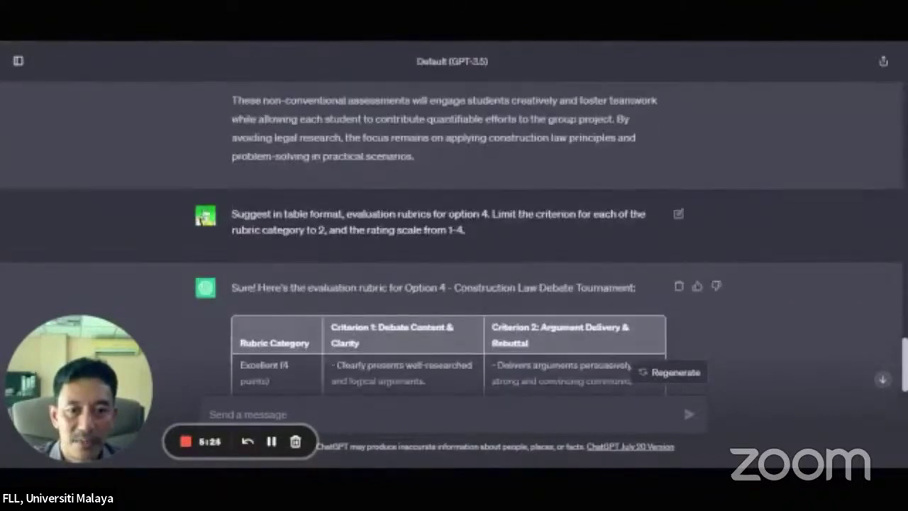
pyautogui.scroll(-2, 691, 304)
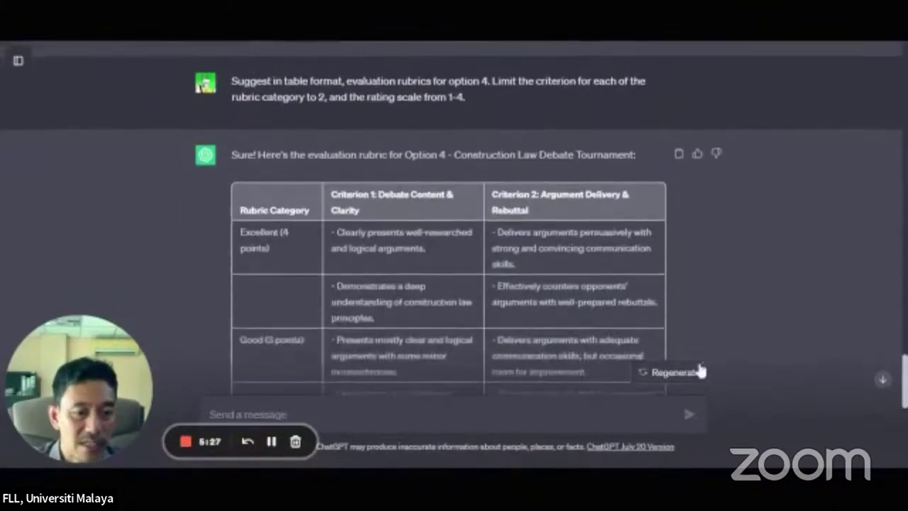
# Step: Regenerate the rubric and review the new version's category explanations through Overall Performance
pyautogui.click(674, 373)
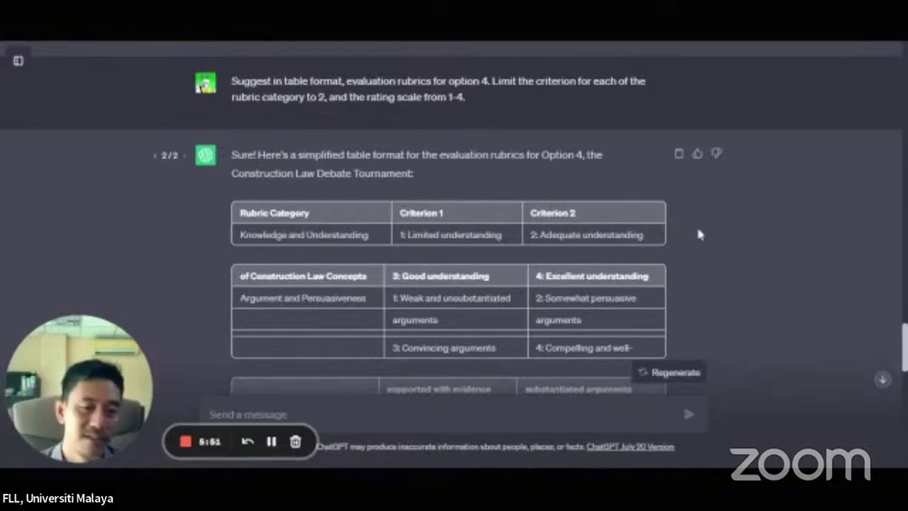
pyautogui.scroll(-5, 708, 229)
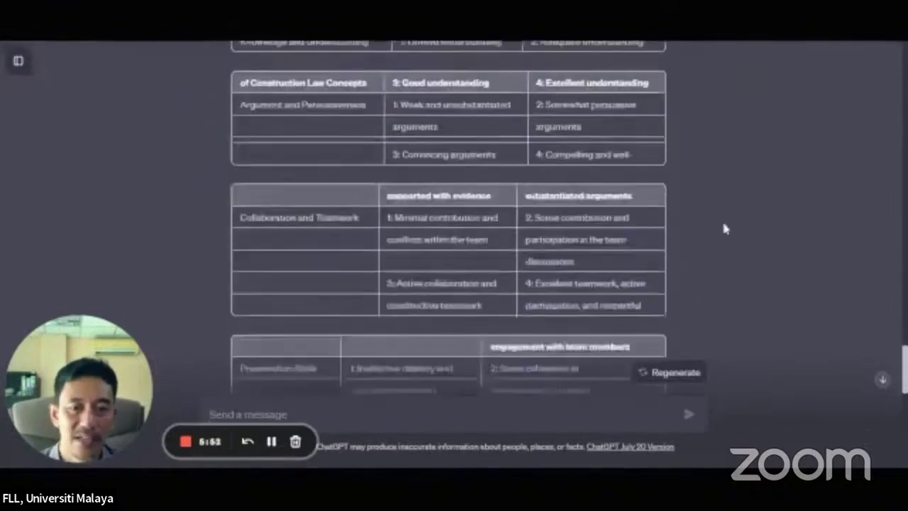
pyautogui.scroll(1, 721, 219)
pyautogui.scroll(-10, 721, 219)
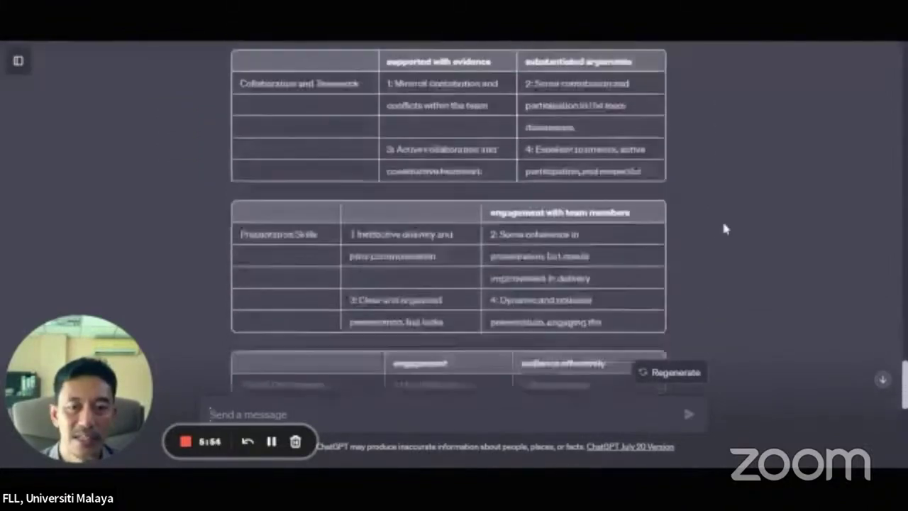
pyautogui.scroll(-3, 721, 227)
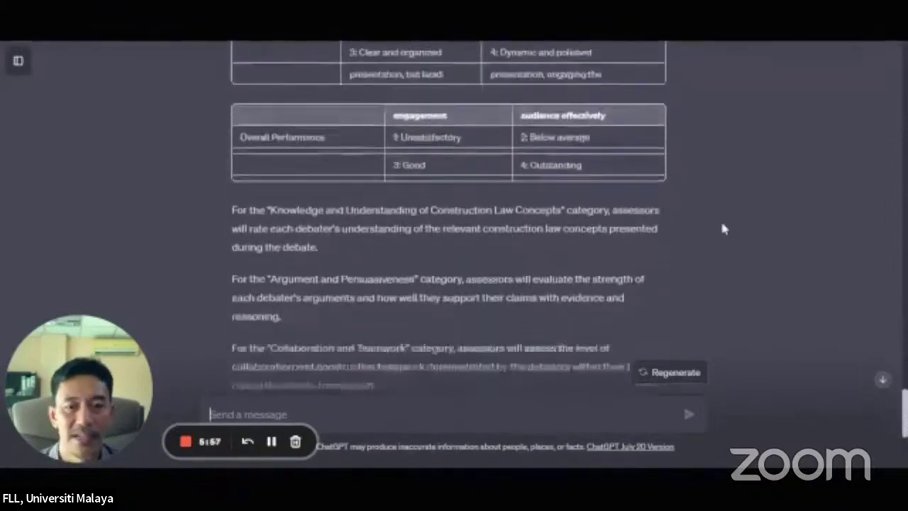
pyautogui.scroll(-3, 722, 227)
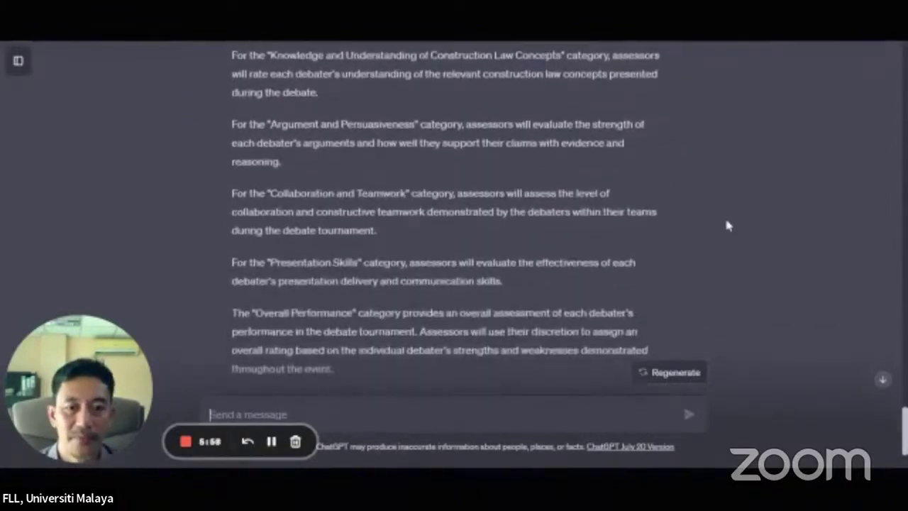
pyautogui.scroll(3, 725, 224)
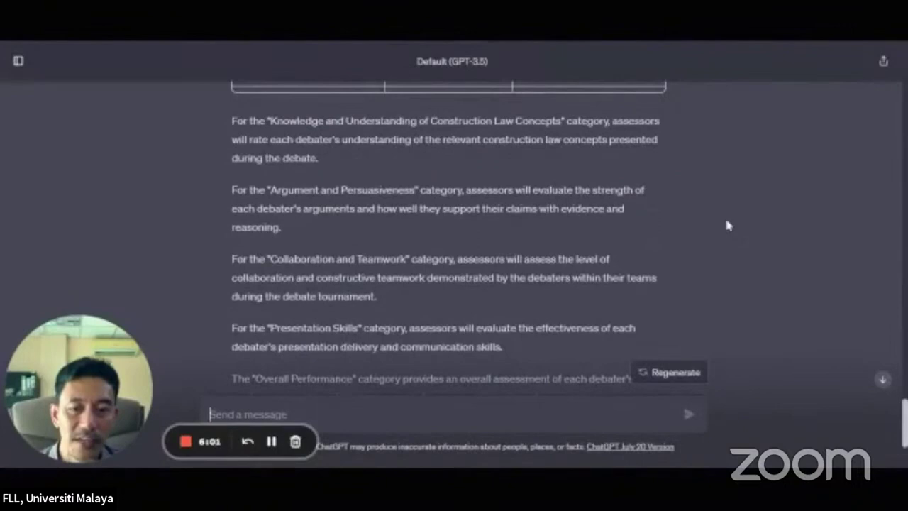
pyautogui.scroll(-3, 724, 224)
pyautogui.scroll(2, 282, 204)
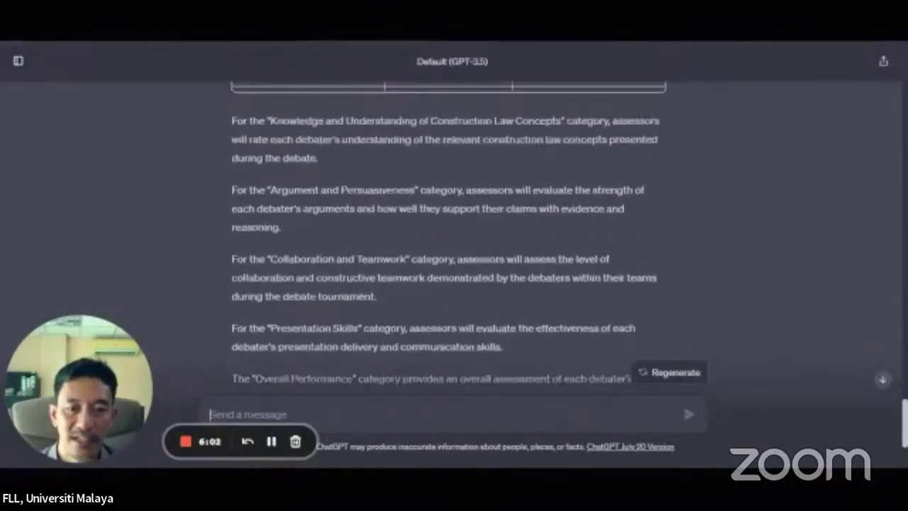
pyautogui.scroll(-1, 282, 204)
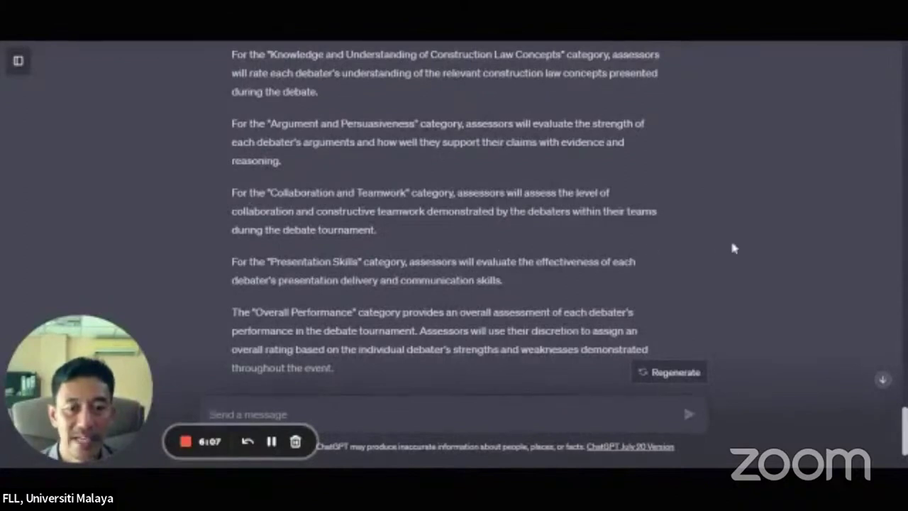
pyautogui.scroll(-2, 723, 242)
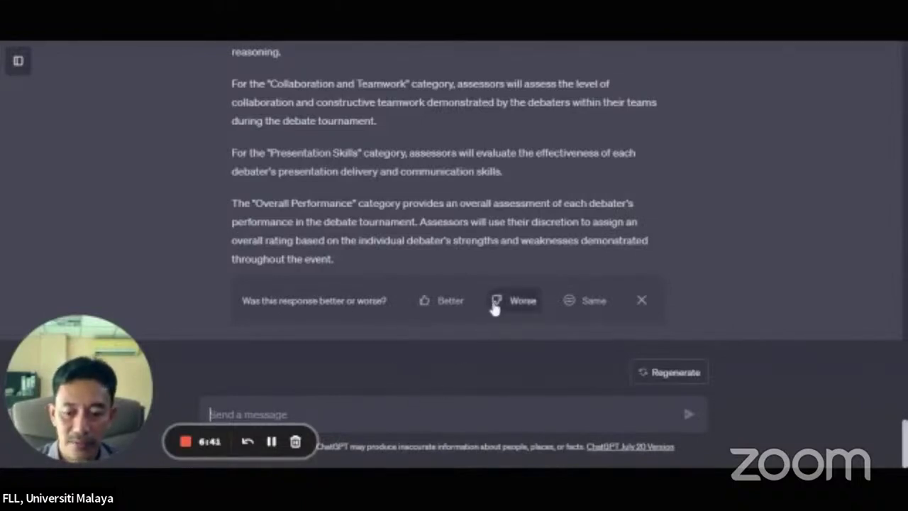
# Step: Request a 1–4 legal research writing rubric table: research quality, analysis, conclusions, formatting
pyautogui.write('Suggest in table format, evaluation rubrics for legal research writing that covers, quality of research, clarity of analysis, accuracy of conclusions, writing and formatting. Limit the criterion for each of the rubric category to 2, and the rating scale from 1-4.')
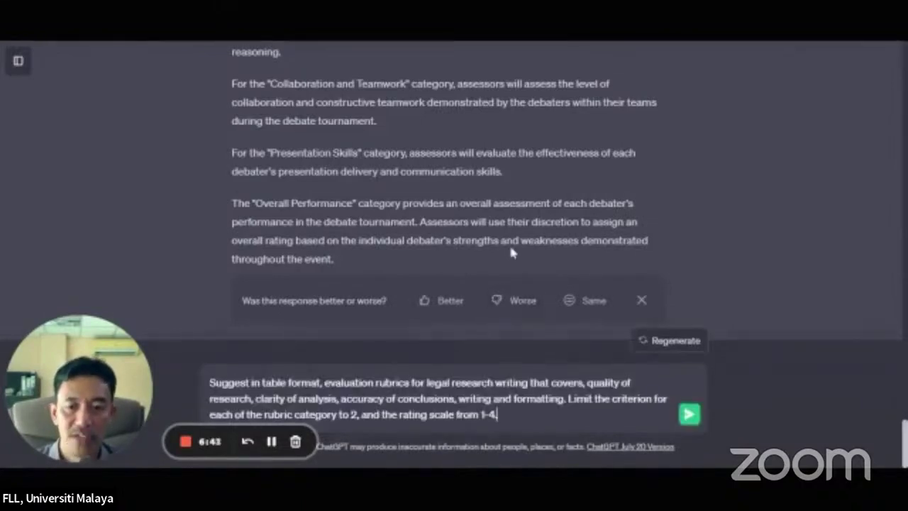
pyautogui.click(689, 414)
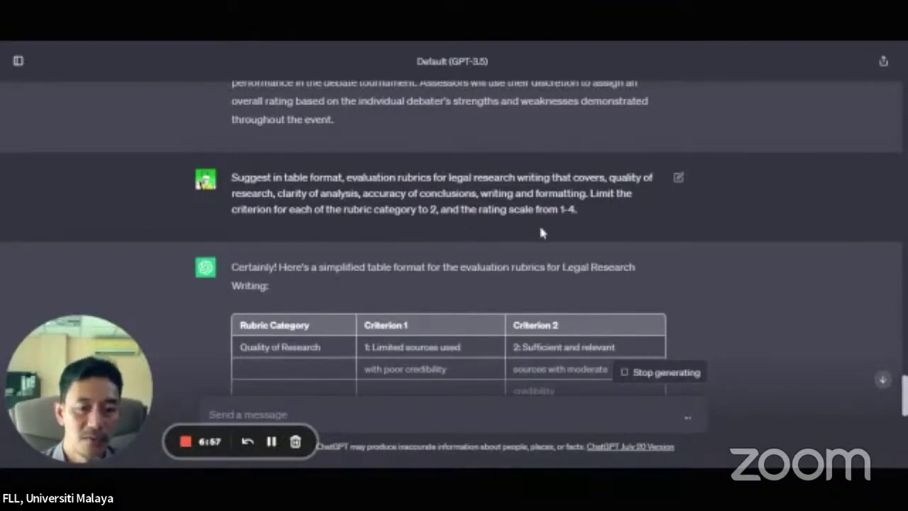
pyautogui.scroll(-3, 596, 220)
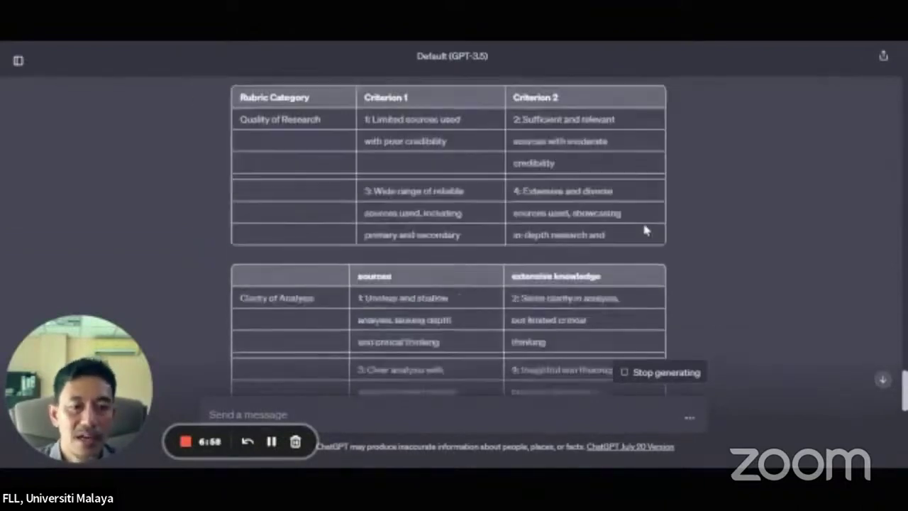
pyautogui.scroll(-5, 634, 231)
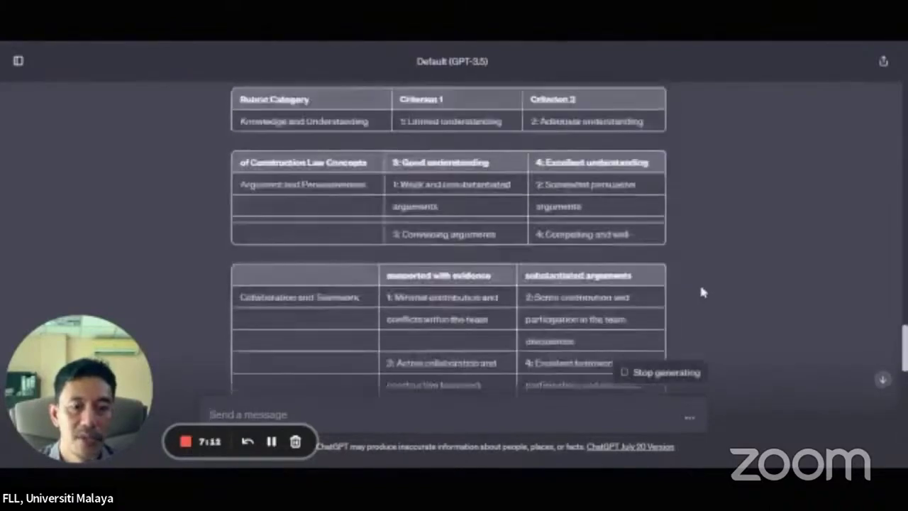
# Step: Edit the option 4 rubric prompt from 2 to 5 criteria per category and resubmit
pyautogui.scroll(3, 701, 292)
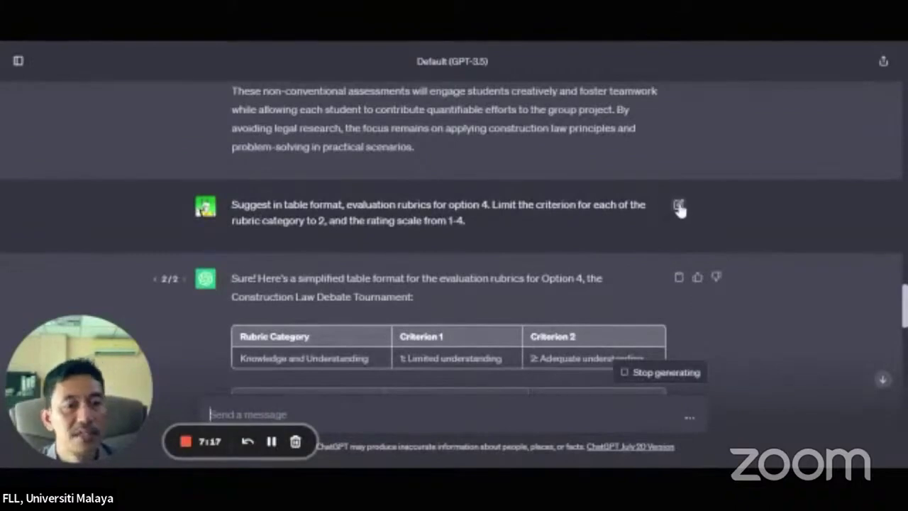
pyautogui.click(678, 206)
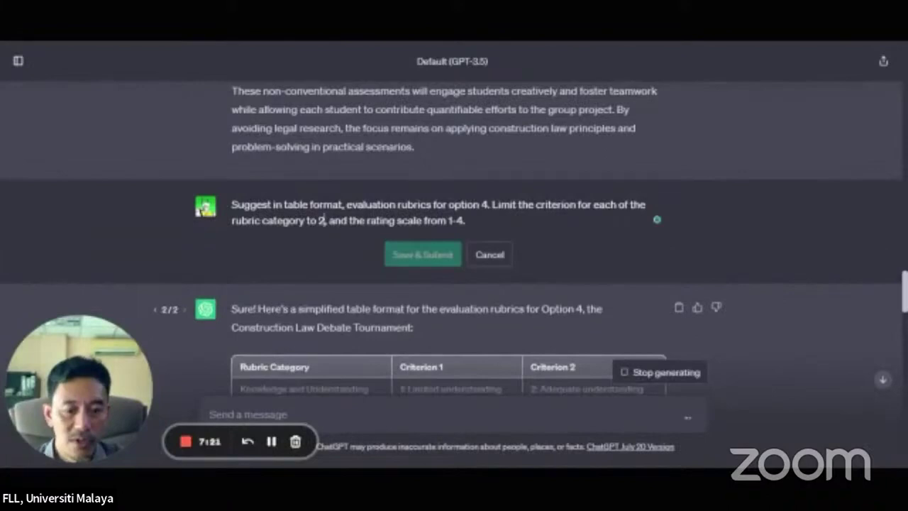
pyautogui.press('BackSpace')
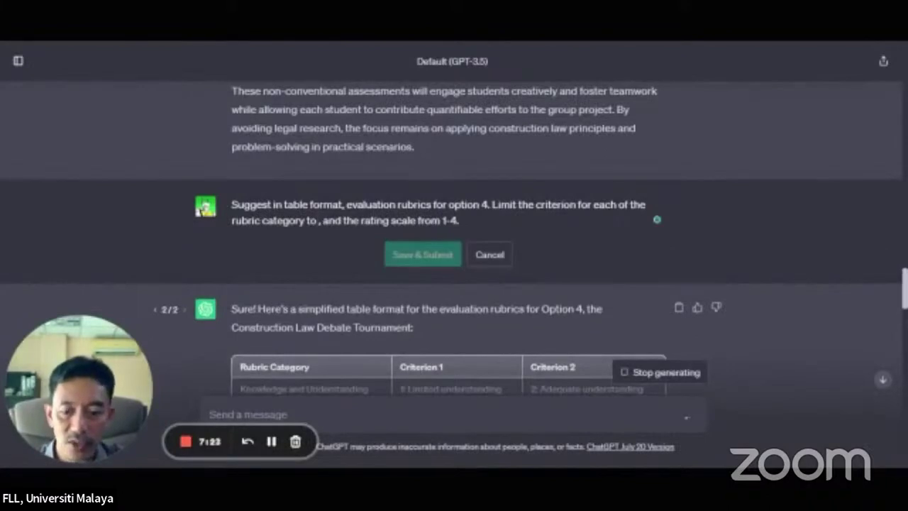
pyautogui.write('5')
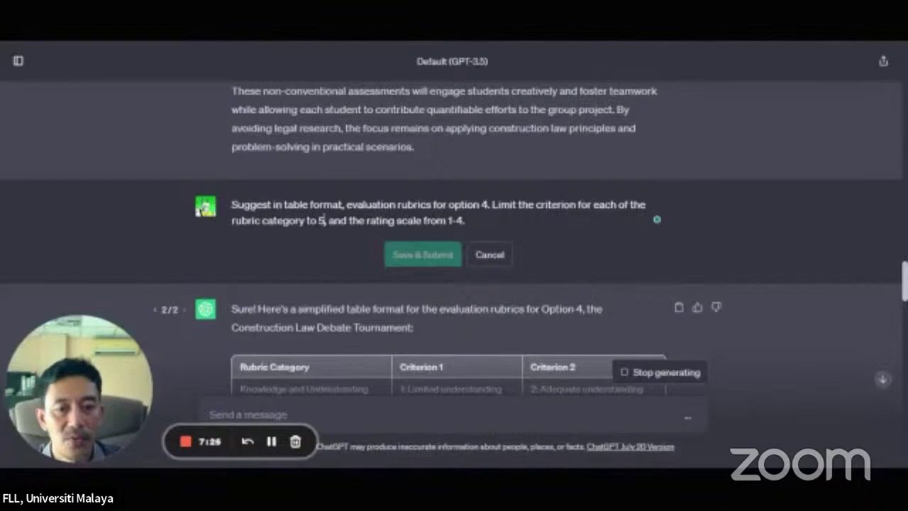
pyautogui.press('End')
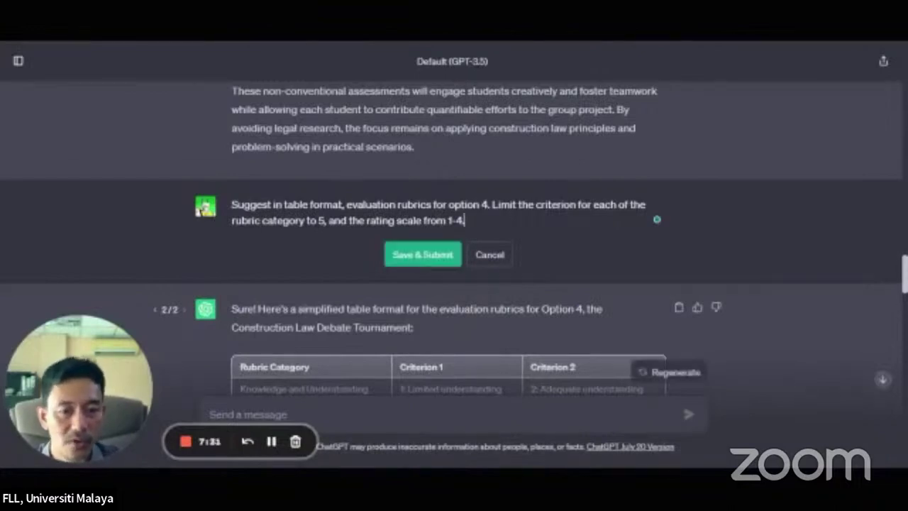
pyautogui.click(430, 256)
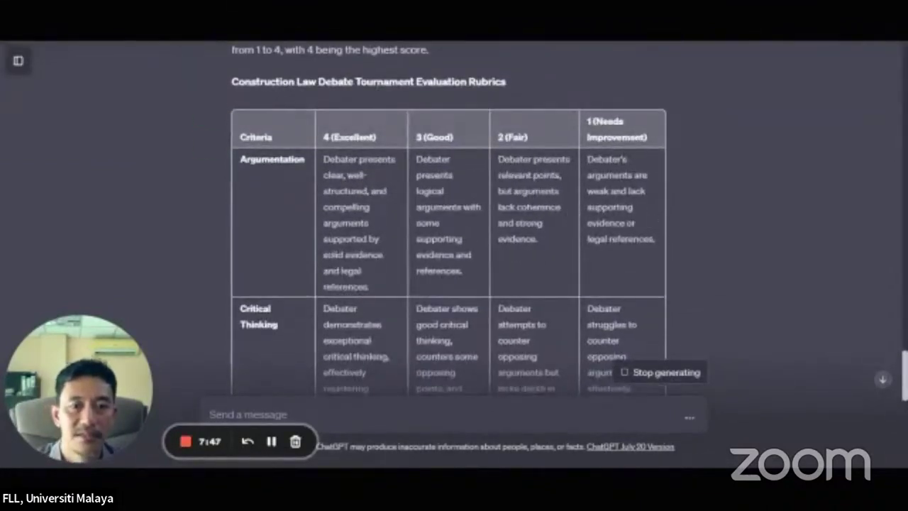
# Step: Scroll through the five-criterion debate rubric to the Team Collaboration row and scoring summary
pyautogui.scroll(-10, 555, 207)
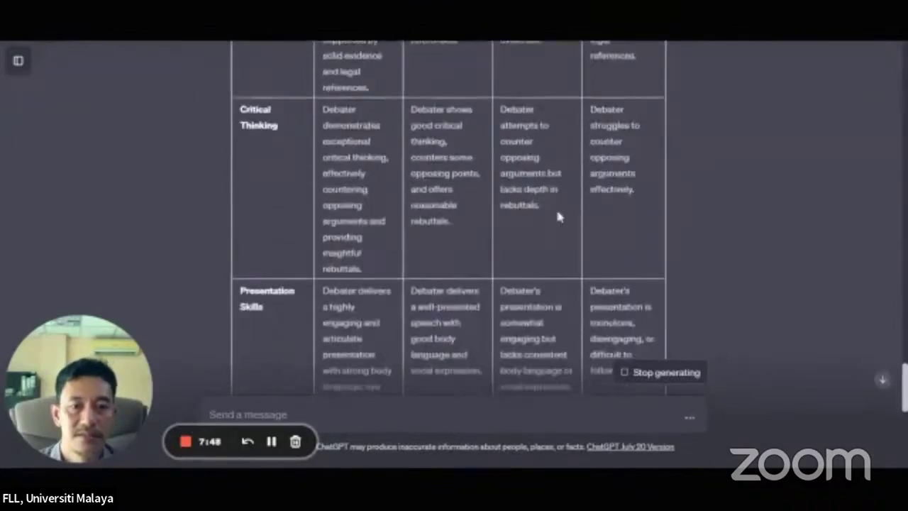
pyautogui.scroll(-2, 558, 216)
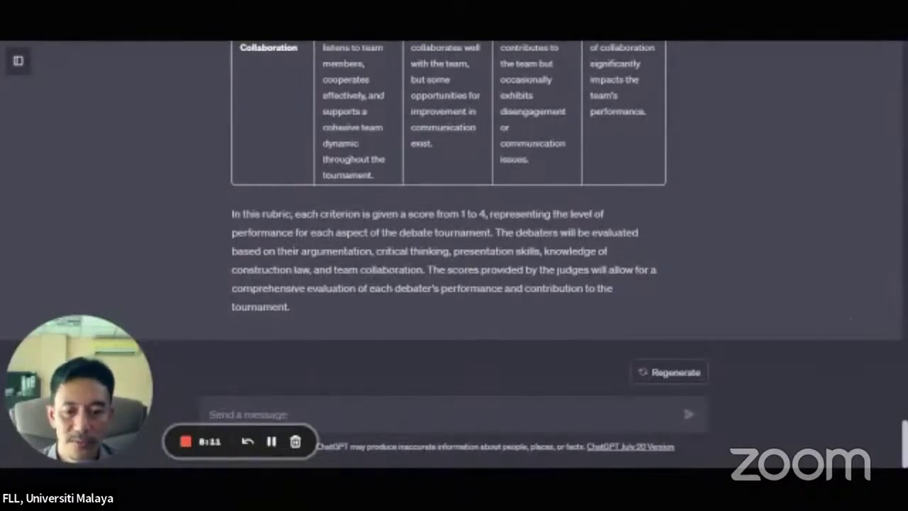
# Step: Ask for five university-level final exam questions, each combining learning outcomes 1 and 3
pyautogui.click(213, 414)
pyautogui.write('Create 5 university level final exam subjective questions that assesses combination of student learning outcomes 1 & 3 together in a single question.')
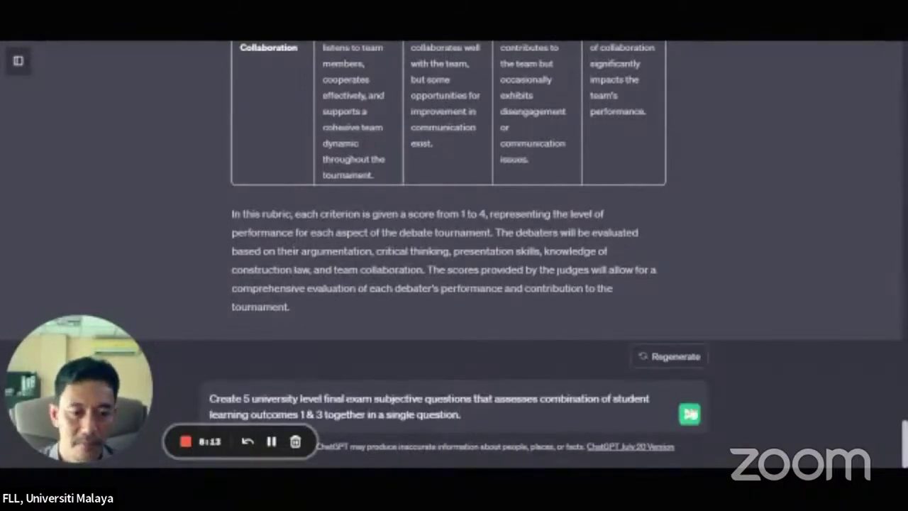
pyautogui.click(691, 417)
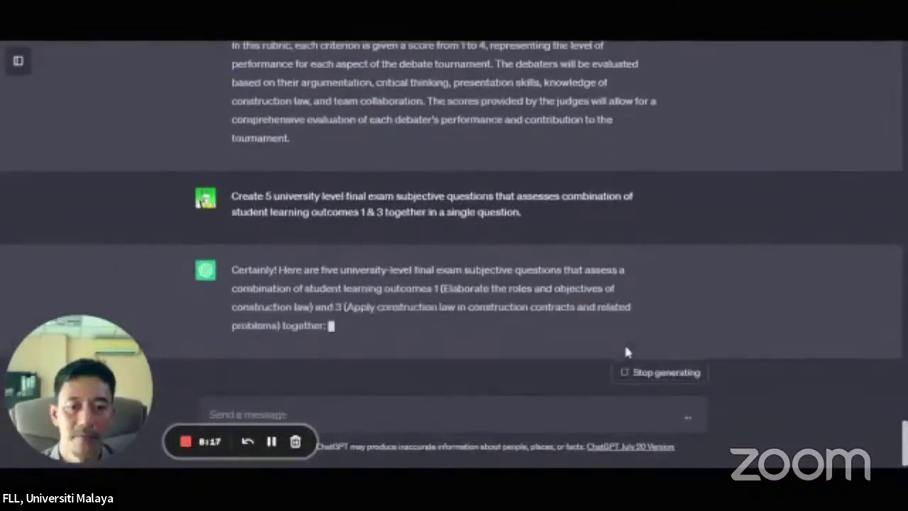
pyautogui.scroll(2, 658, 319)
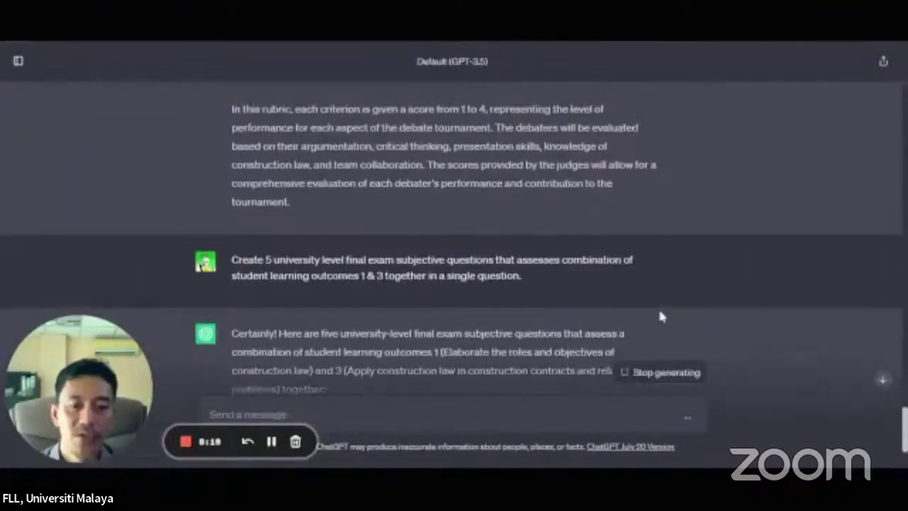
pyautogui.scroll(-1, 658, 320)
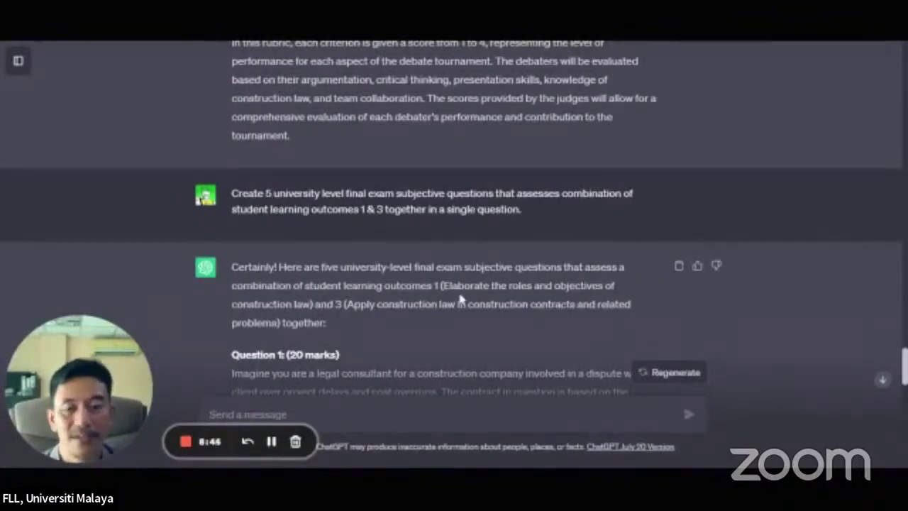
pyautogui.scroll(-4, 460, 300)
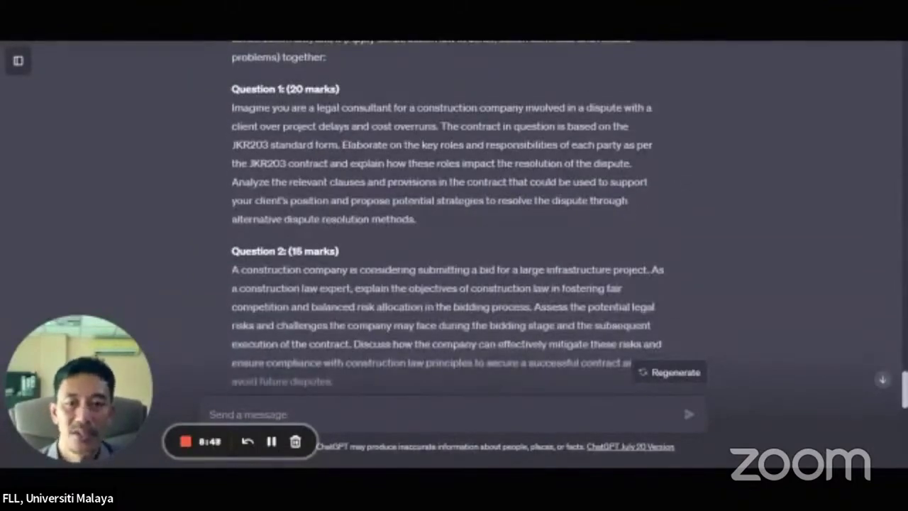
pyautogui.scroll(-2, 474, 226)
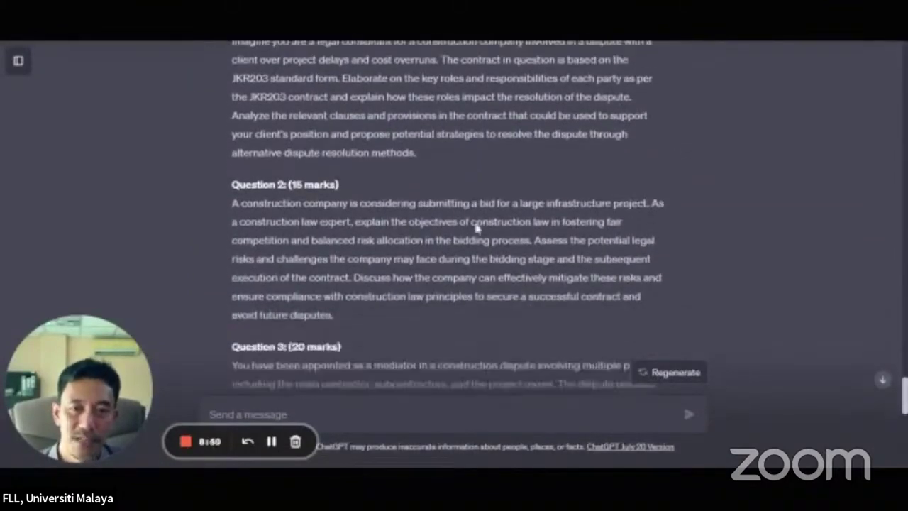
pyautogui.scroll(-3, 446, 213)
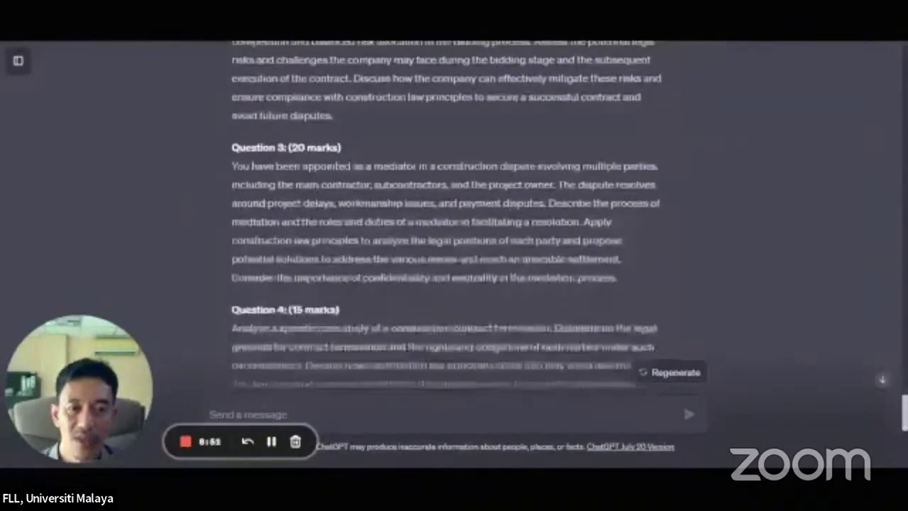
pyautogui.scroll(-2, 476, 230)
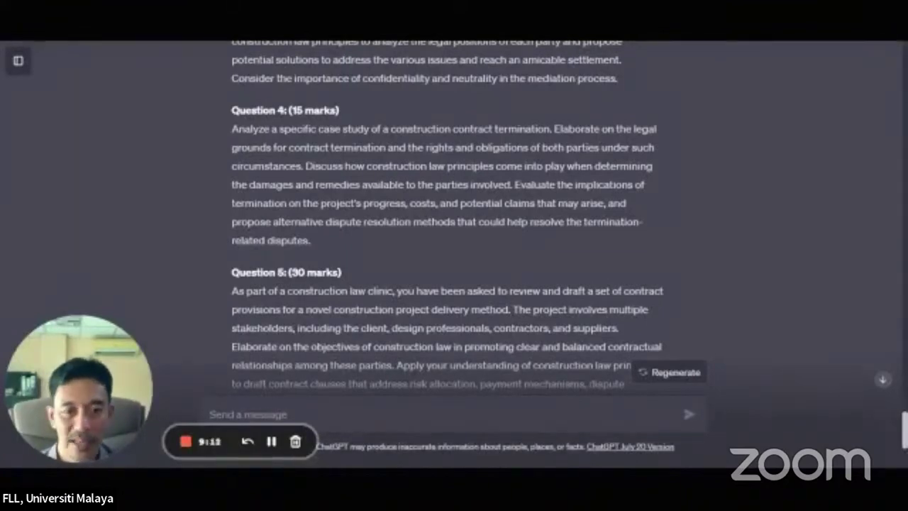
pyautogui.scroll(-3, 446, 212)
pyautogui.scroll(1, 447, 212)
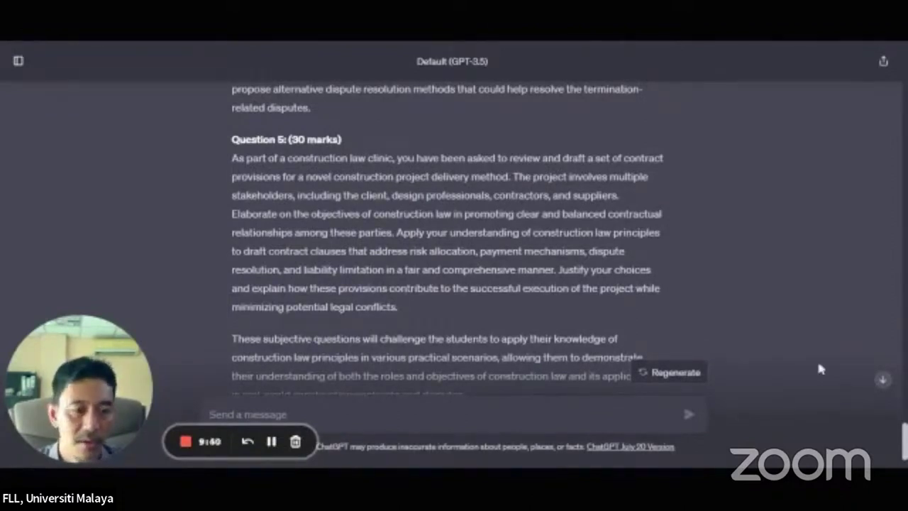
# Step: Ask ChatGPT to 'Answer the question number 5'
pyautogui.write('Answer the question')
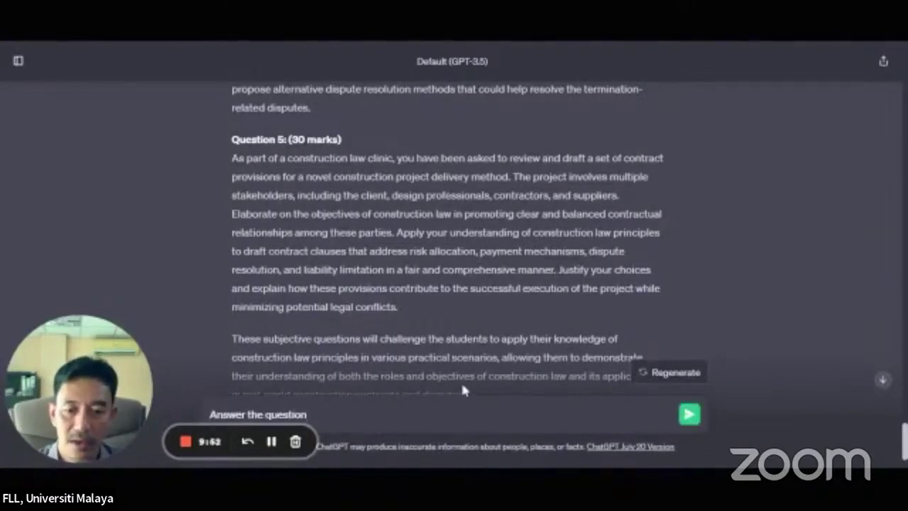
pyautogui.write(' numb')
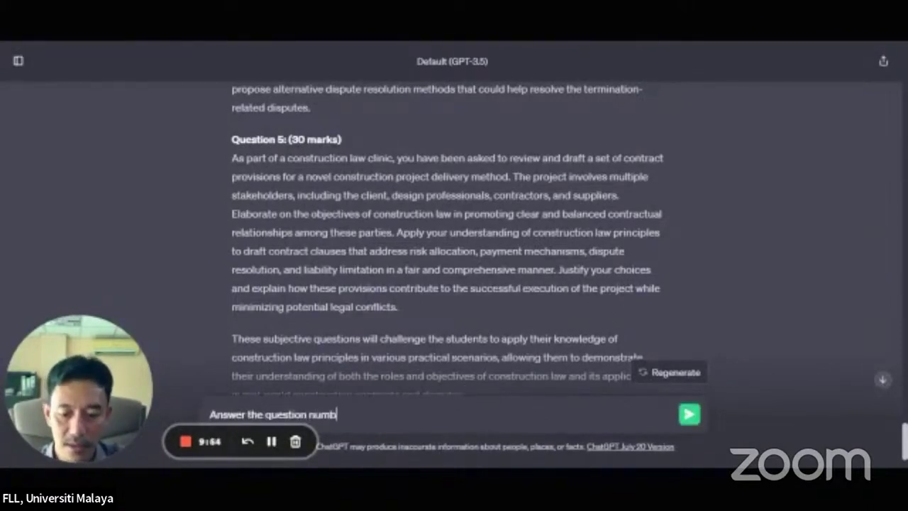
pyautogui.write('er 5')
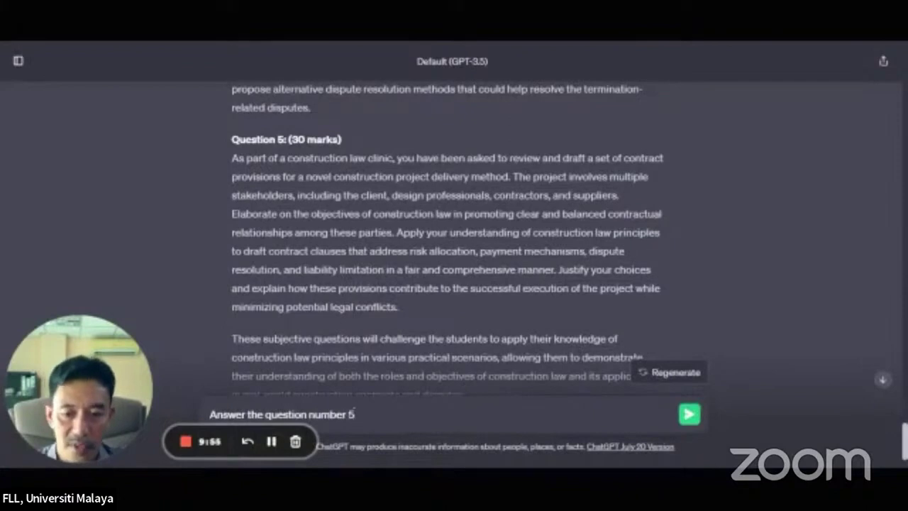
pyautogui.scroll(-2, 480, 326)
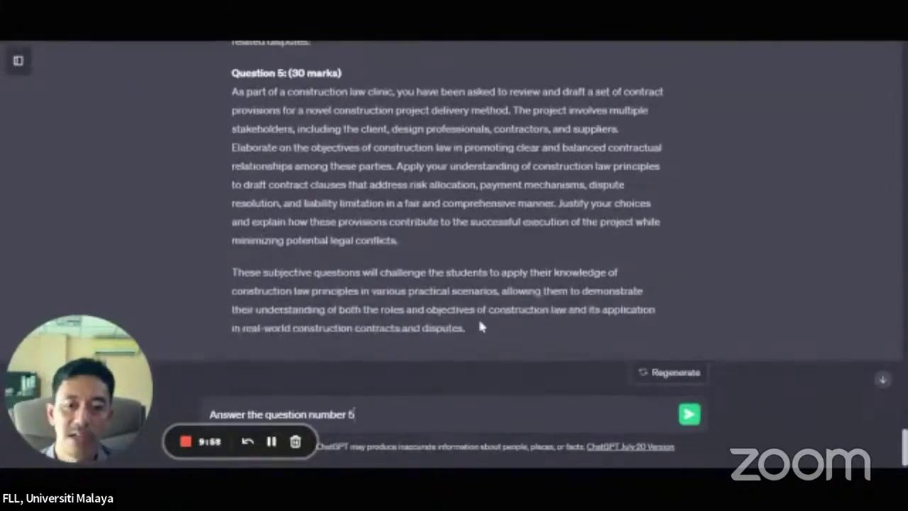
pyautogui.click(686, 417)
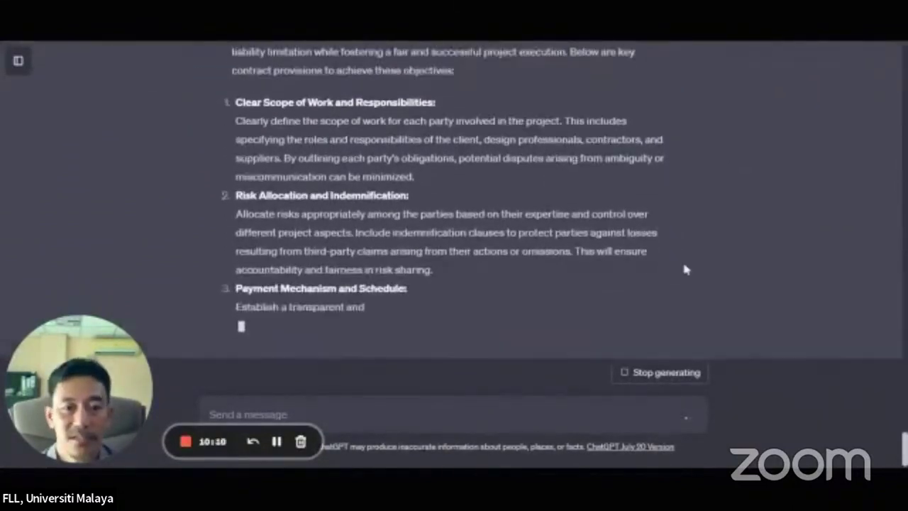
# Step: Read the ten contract provisions, from Clear Scope of Work to Confidentiality and Non-Disclosure
pyautogui.scroll(5, 677, 246)
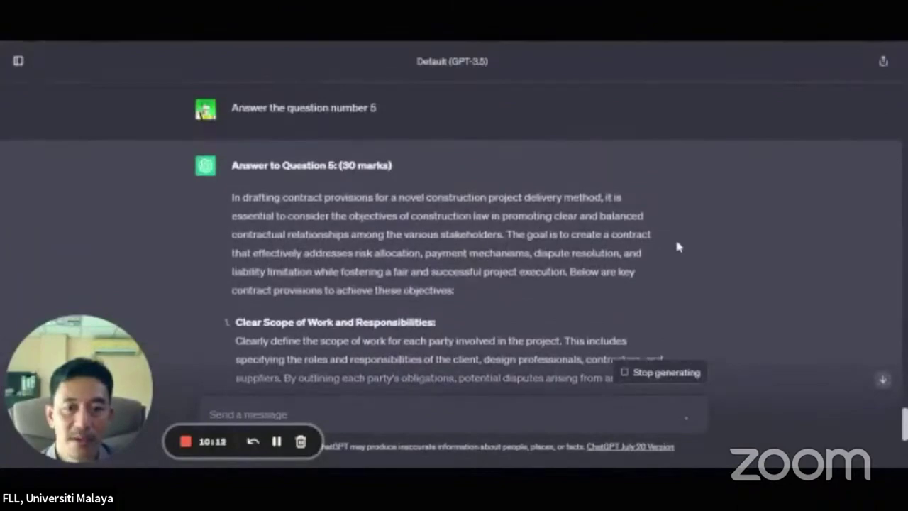
pyautogui.scroll(-4, 677, 246)
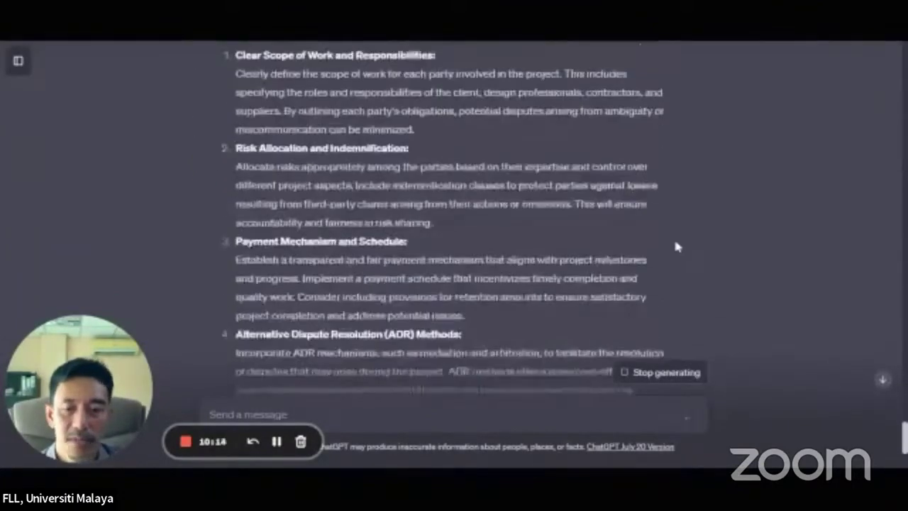
pyautogui.scroll(-3, 674, 243)
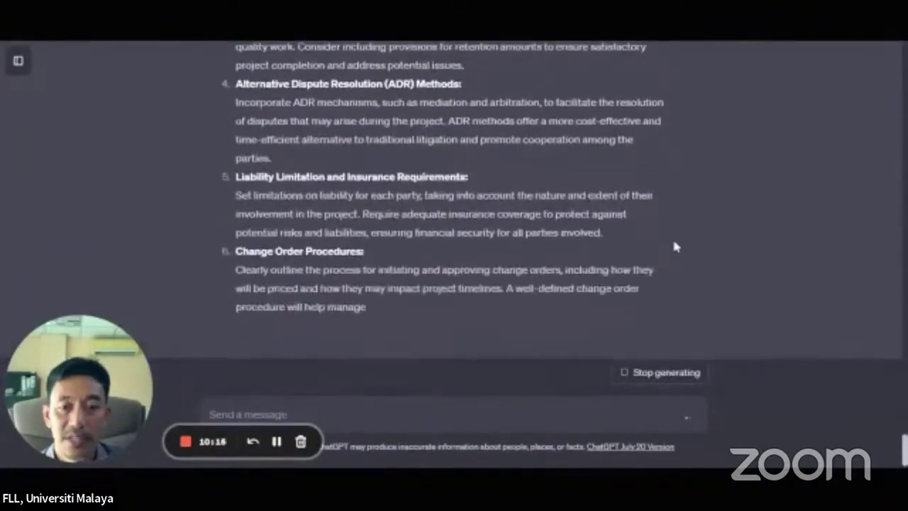
pyautogui.scroll(4, 675, 248)
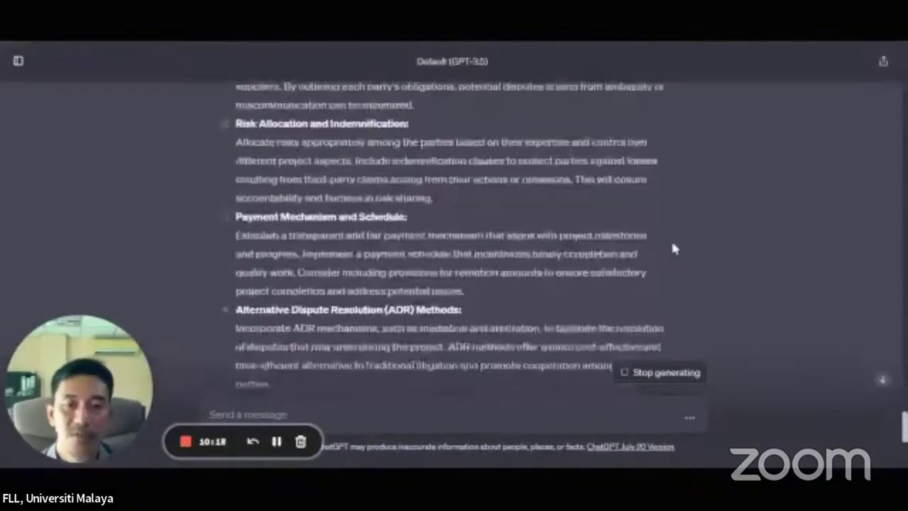
pyautogui.scroll(5, 674, 249)
pyautogui.scroll(-1, 674, 249)
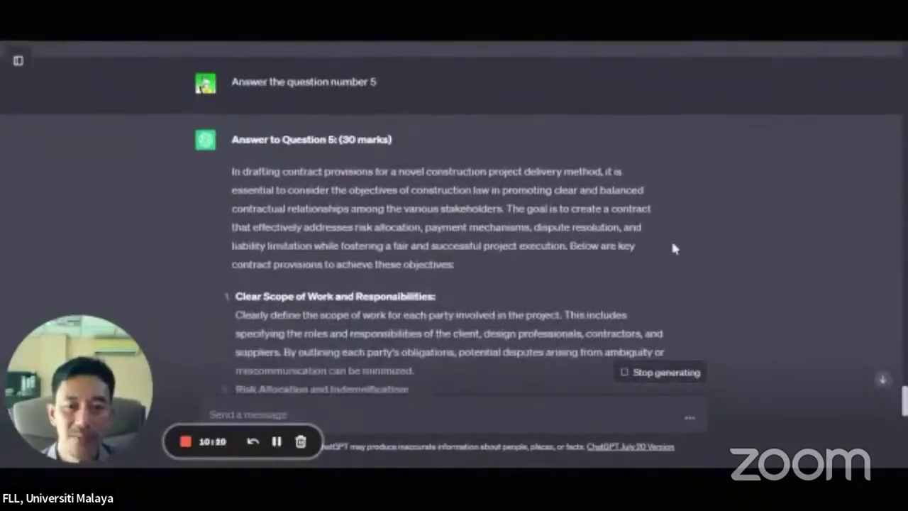
pyautogui.scroll(-1, 674, 249)
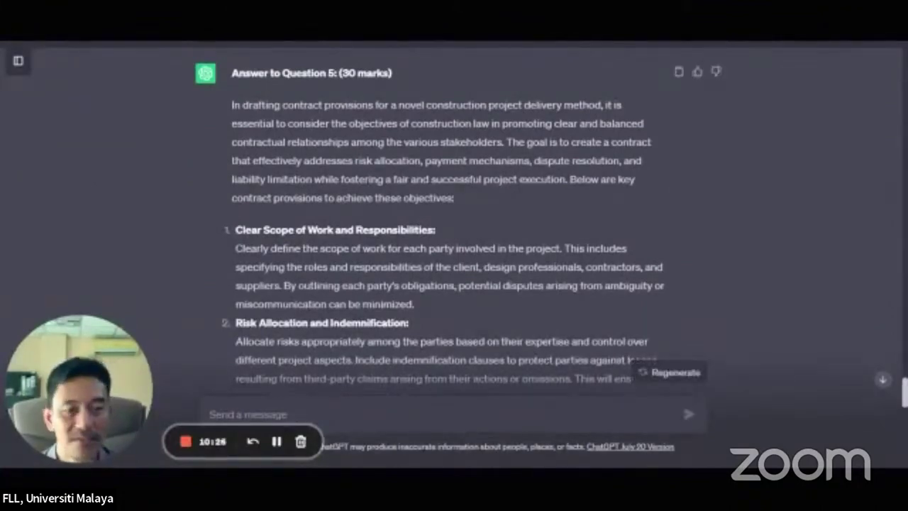
pyautogui.scroll(-10, 674, 241)
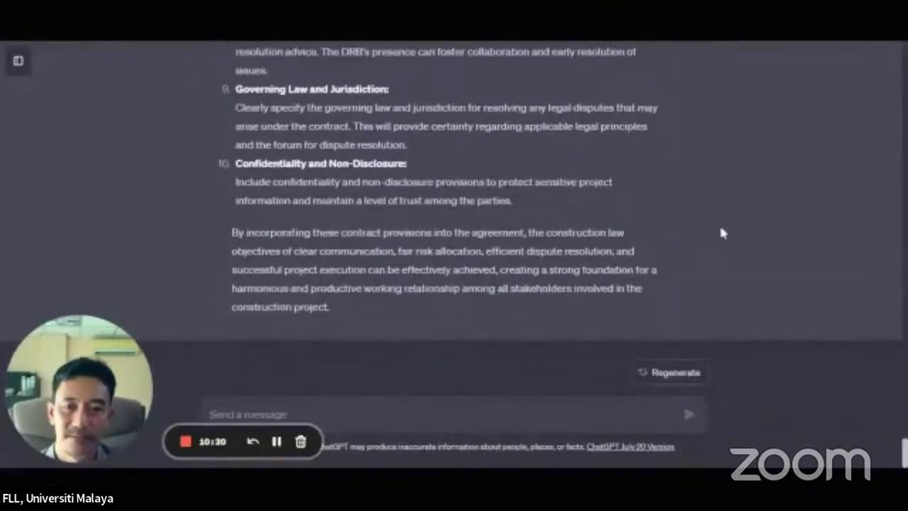
pyautogui.scroll(4, 705, 234)
pyautogui.scroll(5, 705, 234)
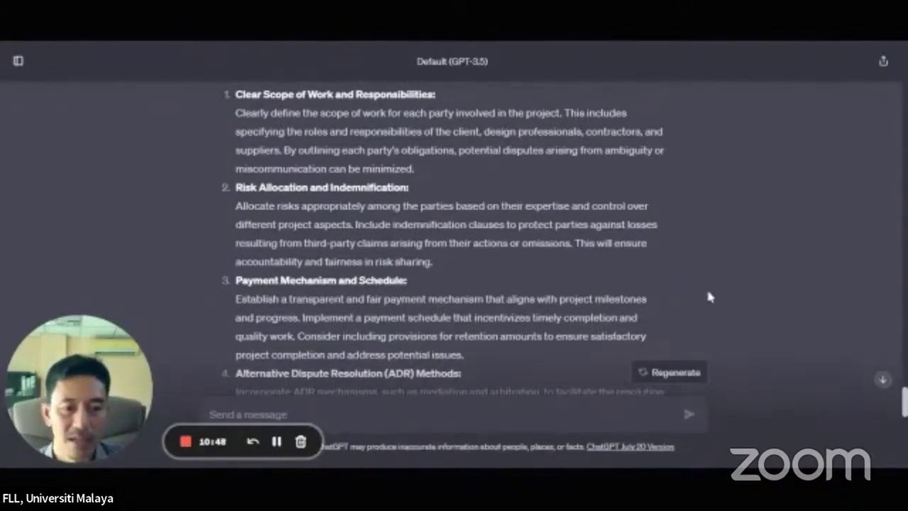
pyautogui.scroll(-5, 709, 297)
pyautogui.scroll(-7, 595, 298)
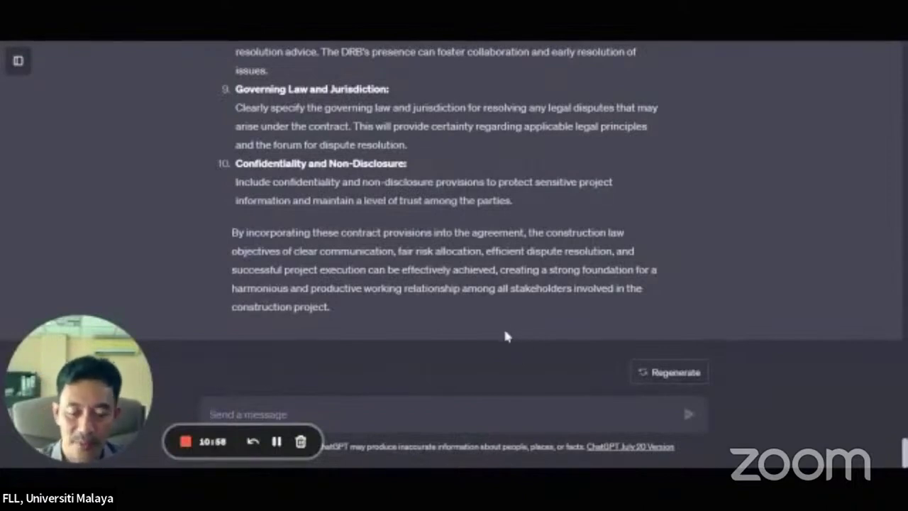
# Step: Request a 25-mark open-book question on a contractor's loss and expense claim over unforeseen ground conditions, and review it
pyautogui.write("Create an open book exam question, based on the learning objective 'Apply construction law in construction contracts and related problems' that require critical thinking of a university student asking the student to comment in the matter of contractor's loss and expenses claim, from a make belief case")
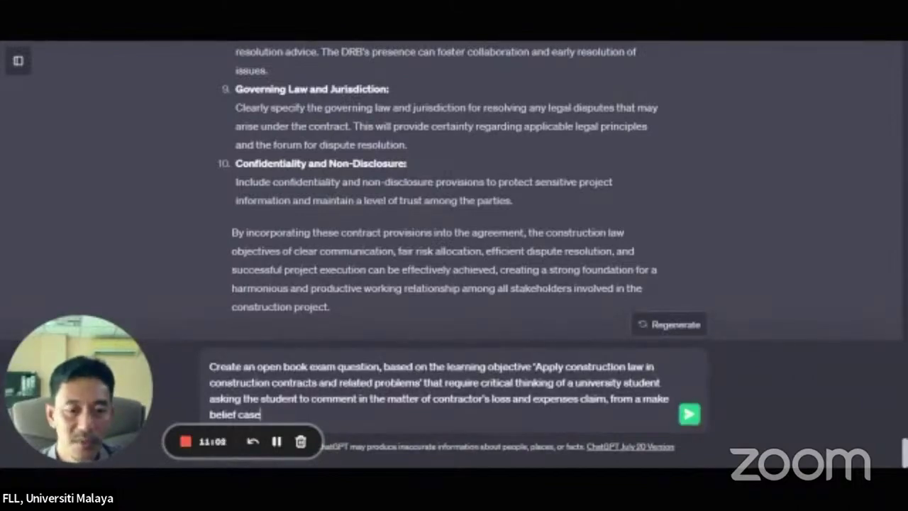
pyautogui.click(689, 415)
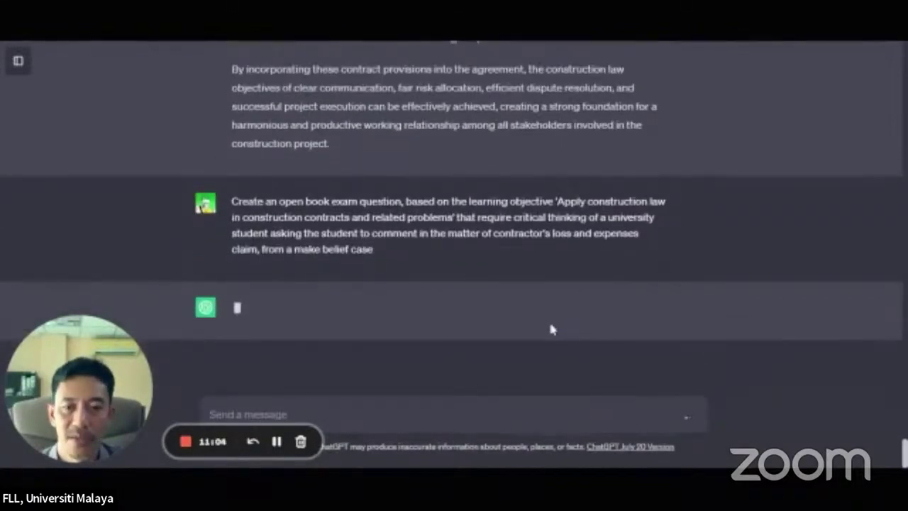
pyautogui.scroll(2, 572, 313)
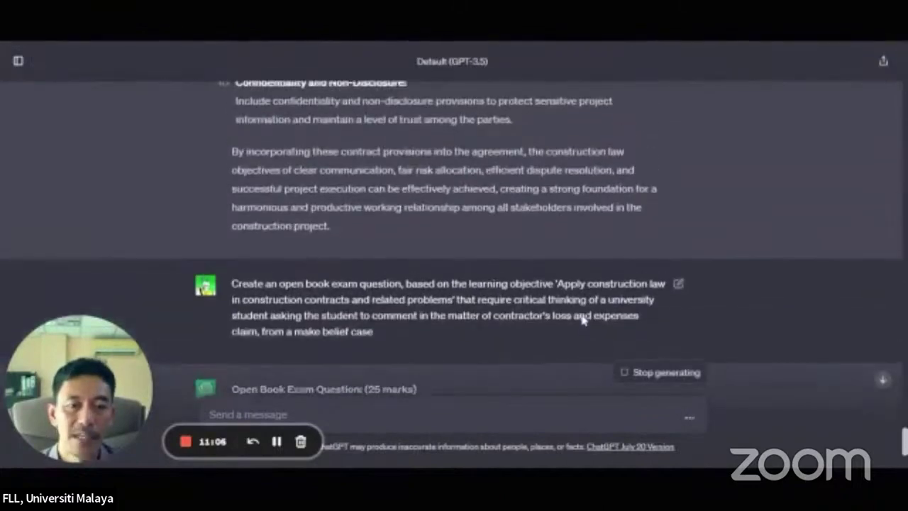
pyautogui.scroll(-1, 454, 212)
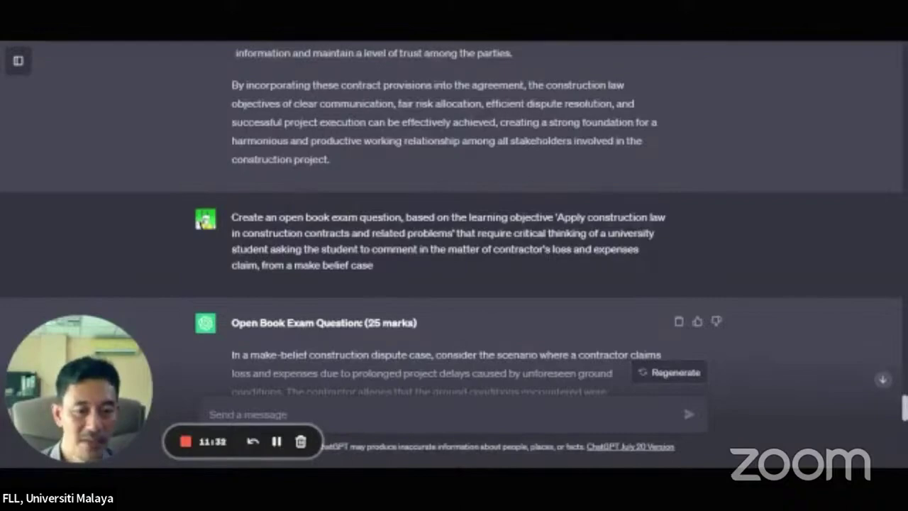
pyautogui.scroll(-5, 597, 294)
pyautogui.scroll(3, 628, 253)
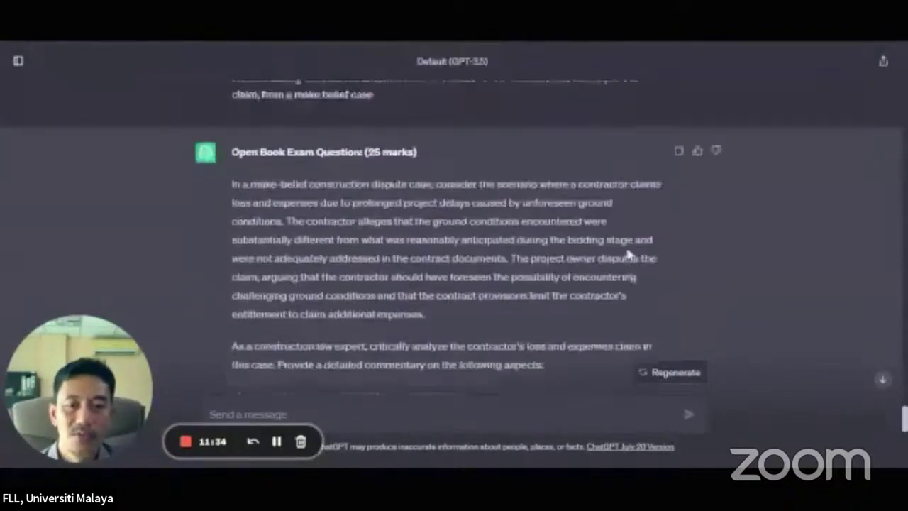
pyautogui.scroll(-1, 628, 253)
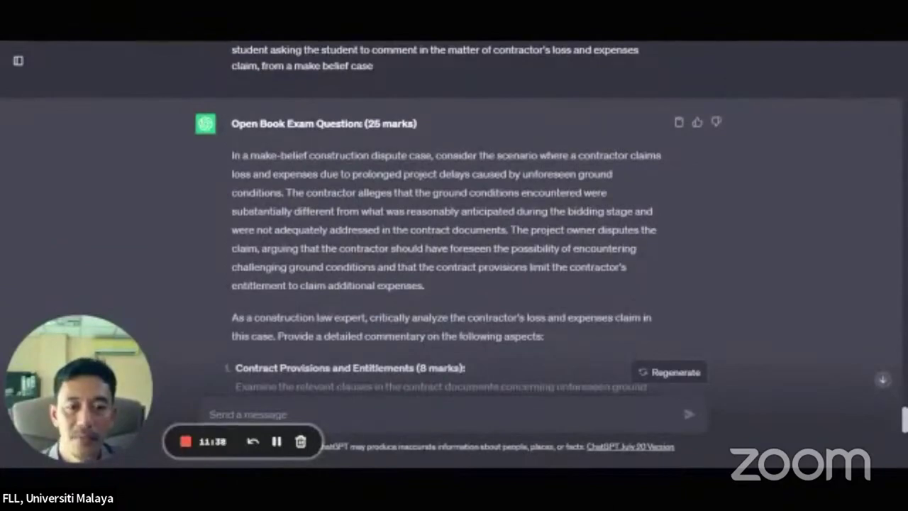
pyautogui.scroll(-9, 599, 251)
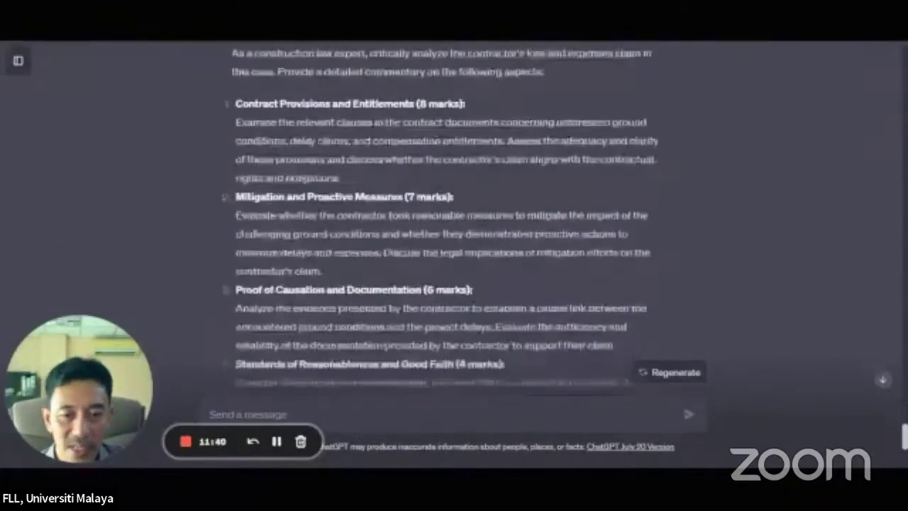
pyautogui.scroll(9, 599, 255)
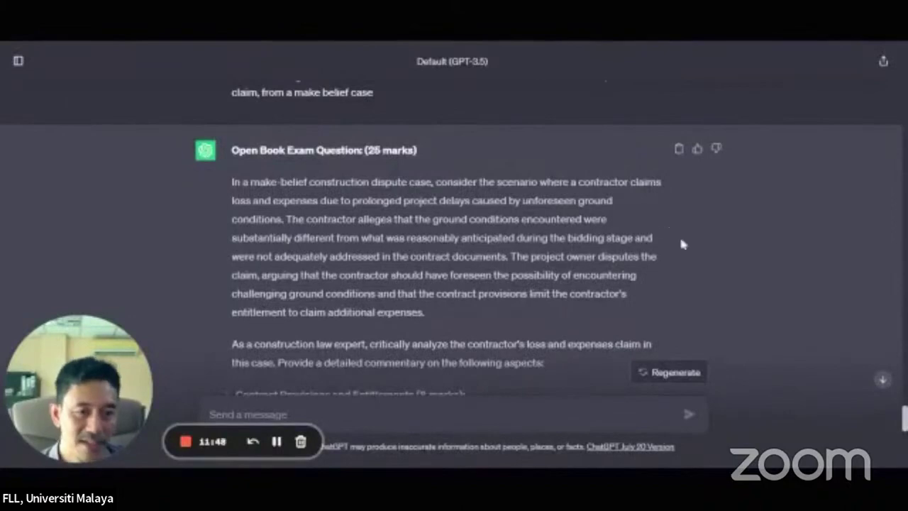
# Step: Regenerate the open-book exam question reply to get a second version (2/2)
pyautogui.click(673, 373)
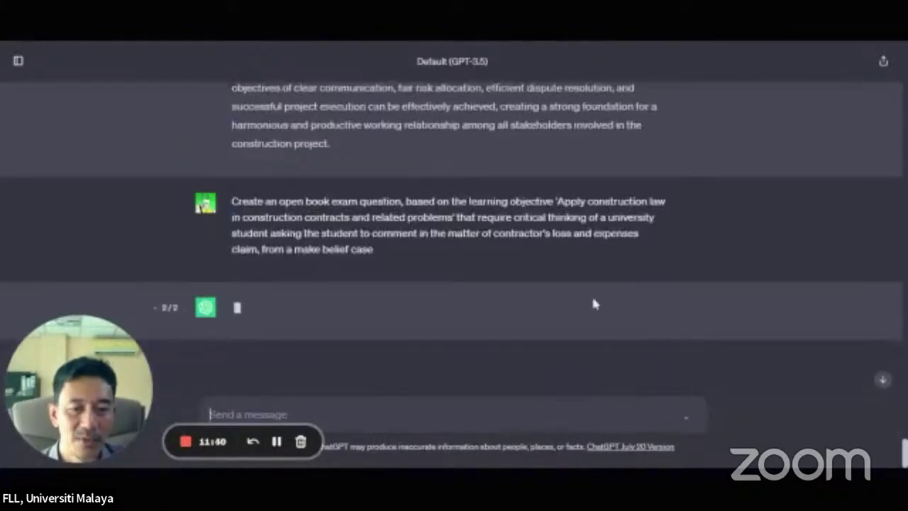